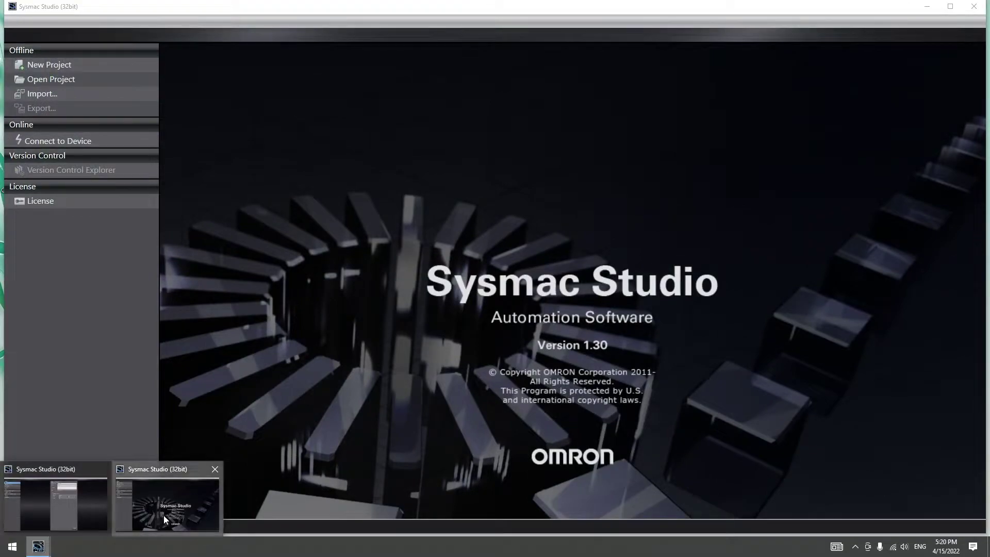
# Step: Create a new standard project for an NX1P2-9024DT controller, keeping version 1.40
pyautogui.click(163, 515)
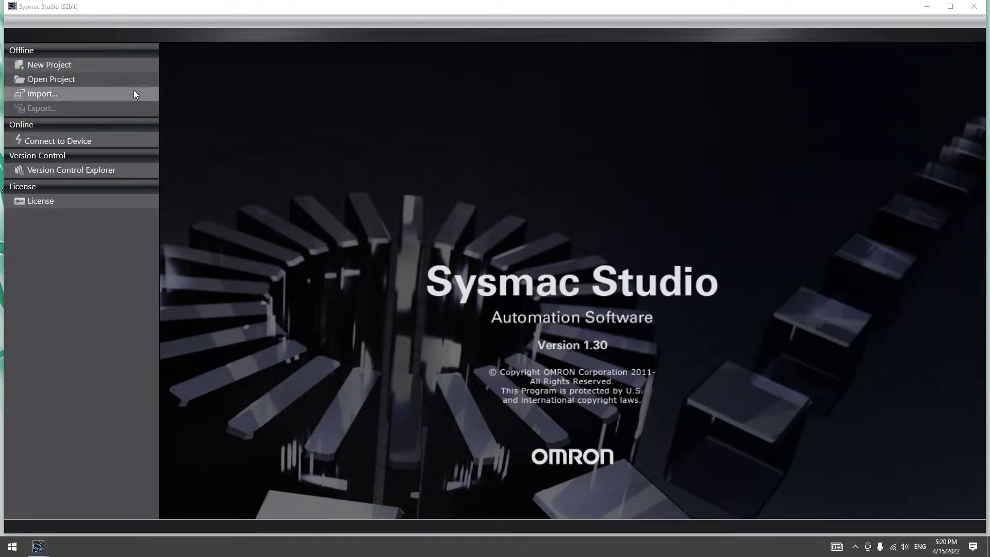
pyautogui.click(66, 64)
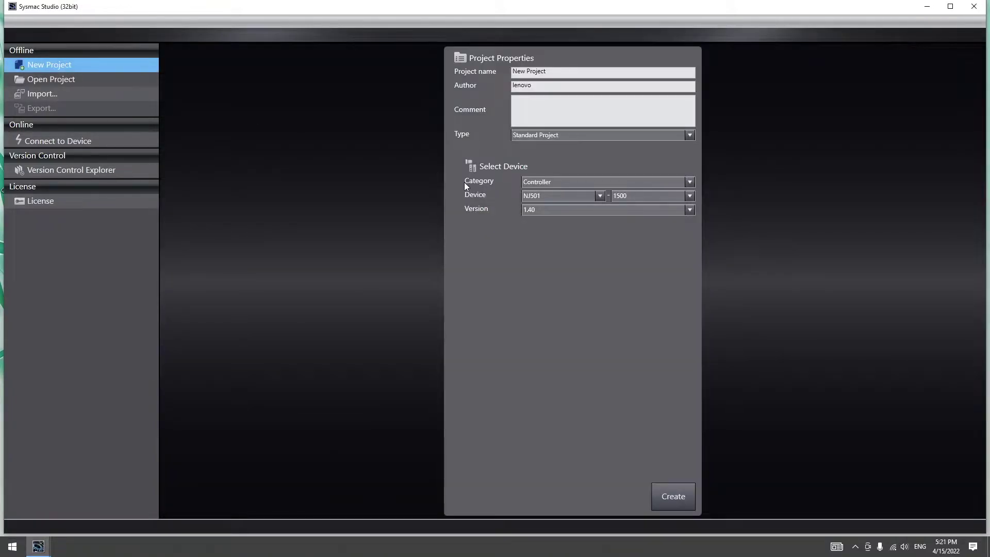
pyautogui.click(601, 196)
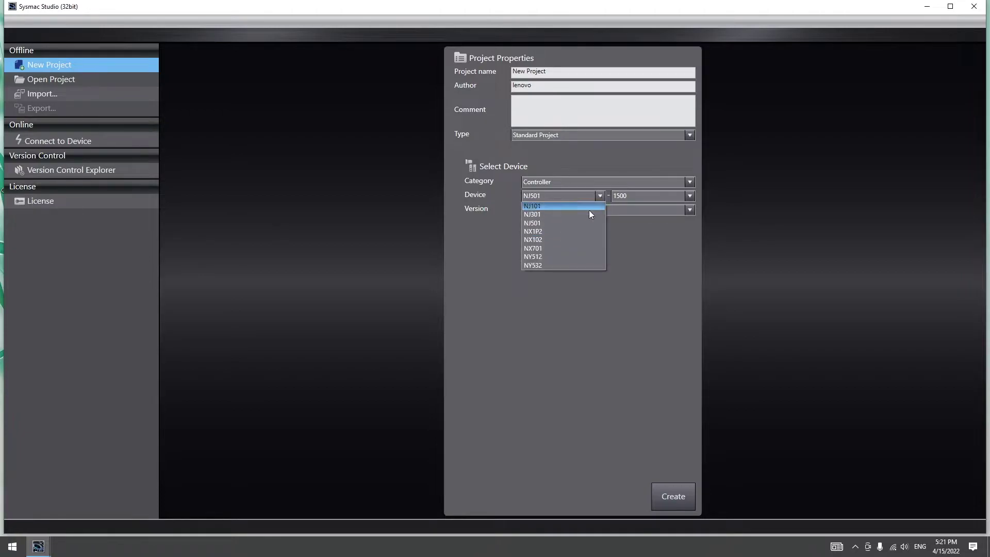
pyautogui.click(572, 230)
pyautogui.click(687, 196)
pyautogui.click(665, 238)
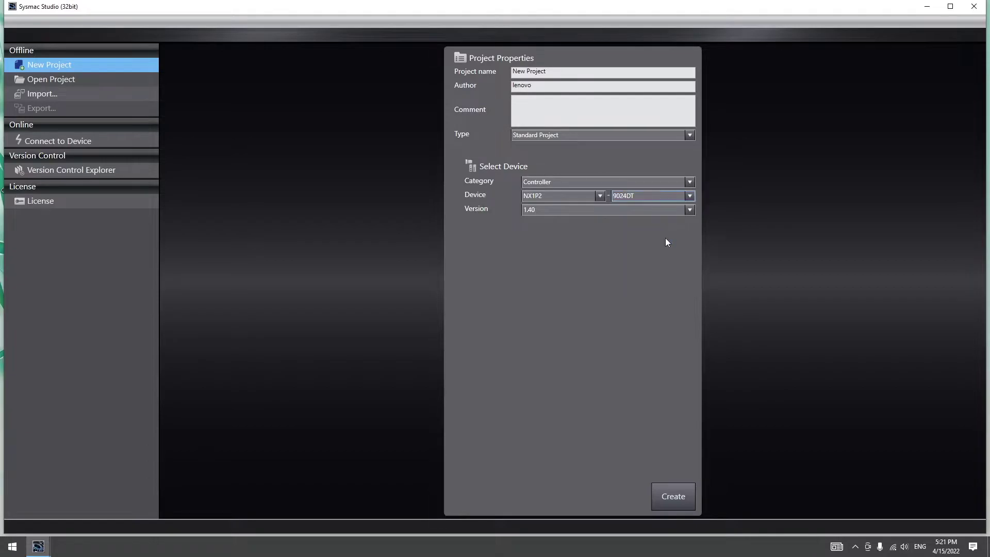
pyautogui.click(669, 495)
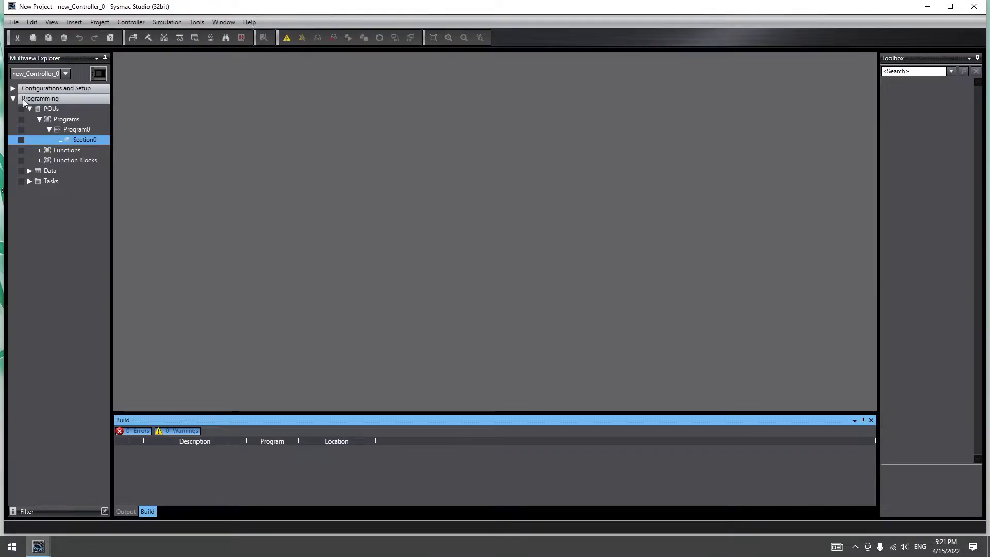
# Step: Open Built-in EtherNet/IP Port Settings under Controller Setup and correct the IP address to 192.168.1.10
pyautogui.click(13, 88)
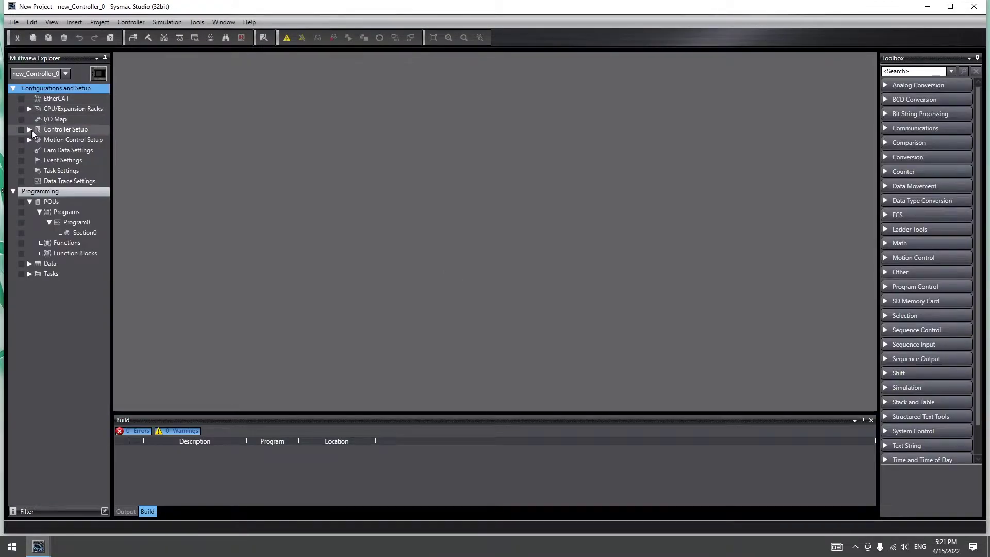
pyautogui.click(29, 129)
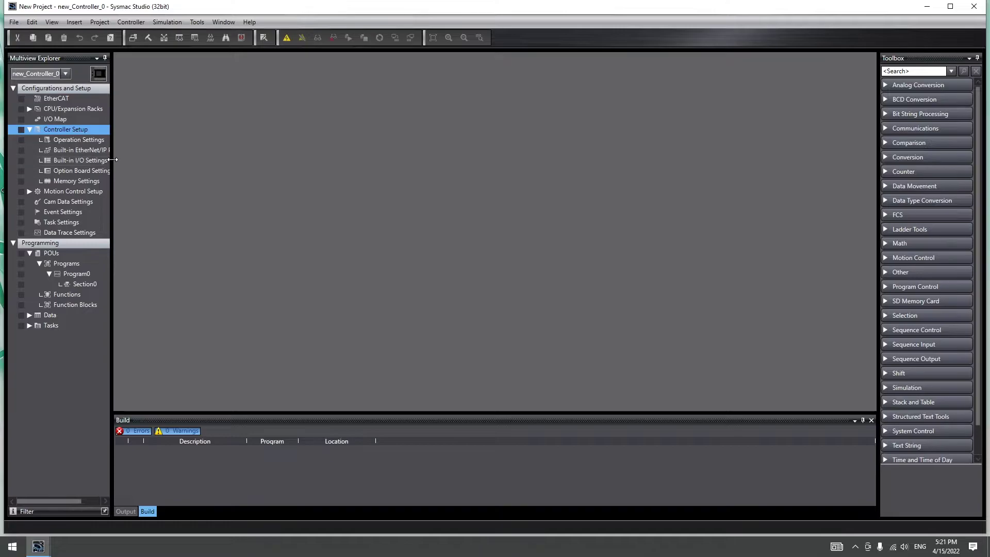
pyautogui.moveTo(113, 161); pyautogui.dragTo(148, 160)
pyautogui.click(114, 150)
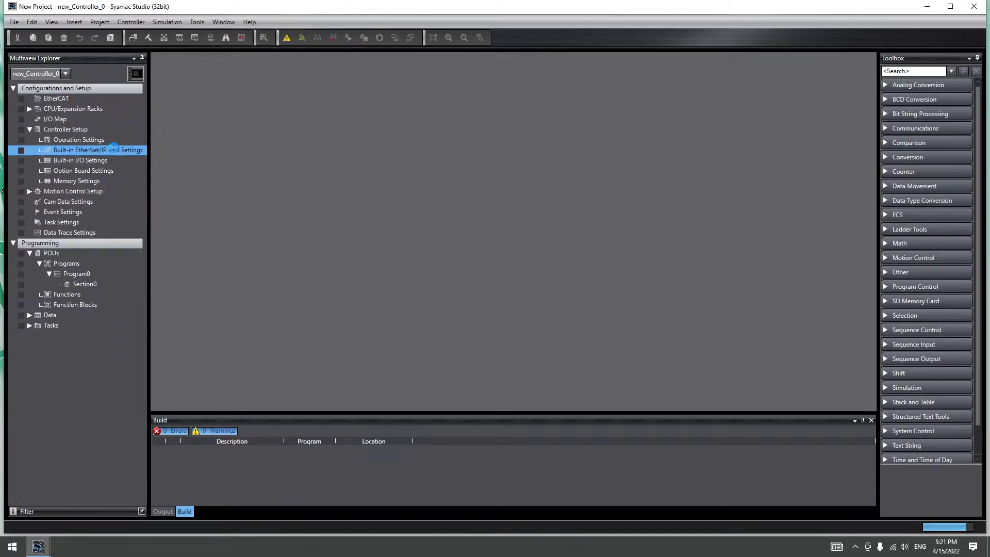
pyautogui.doubleClick(114, 150)
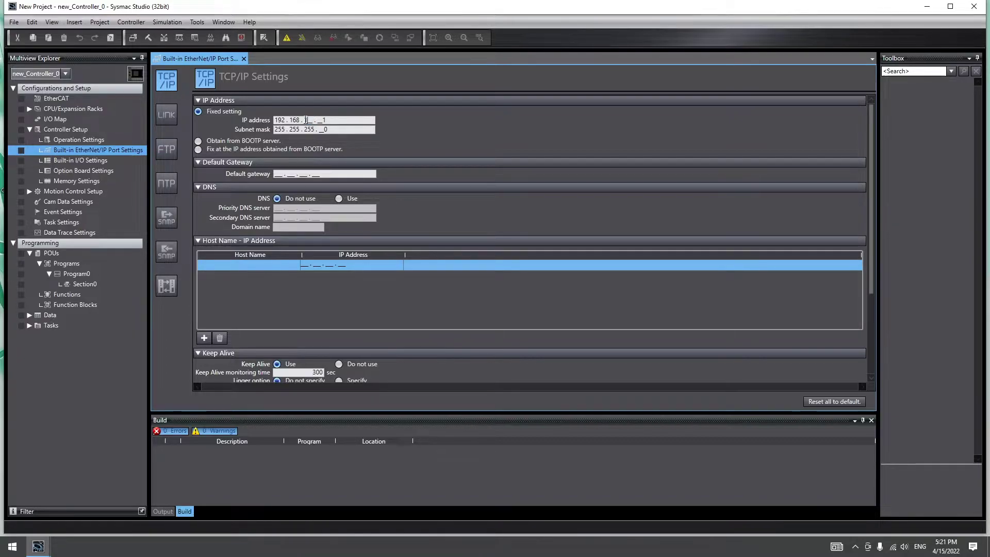
pyautogui.press('BackSpace')
pyautogui.write('0')
pyautogui.click(130, 22)
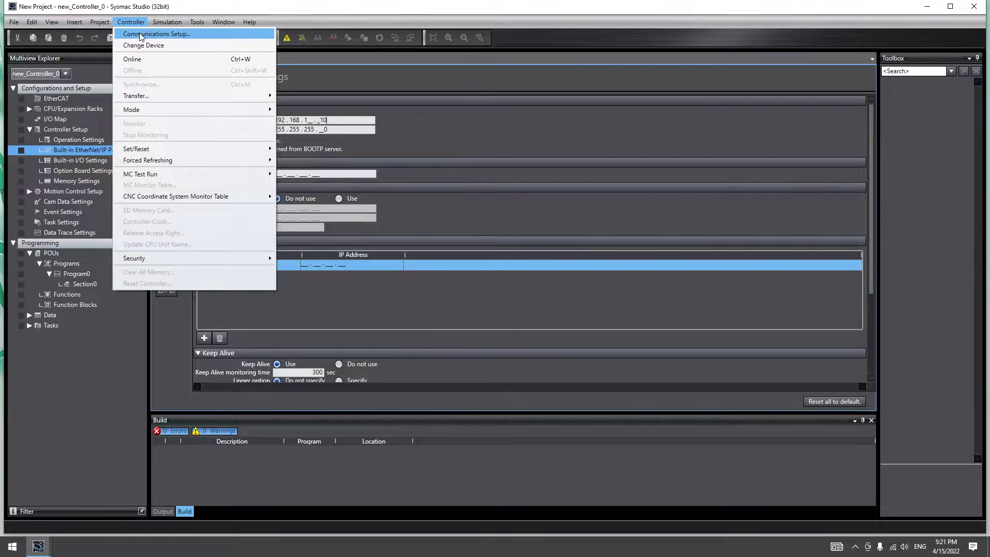
pyautogui.click(141, 36)
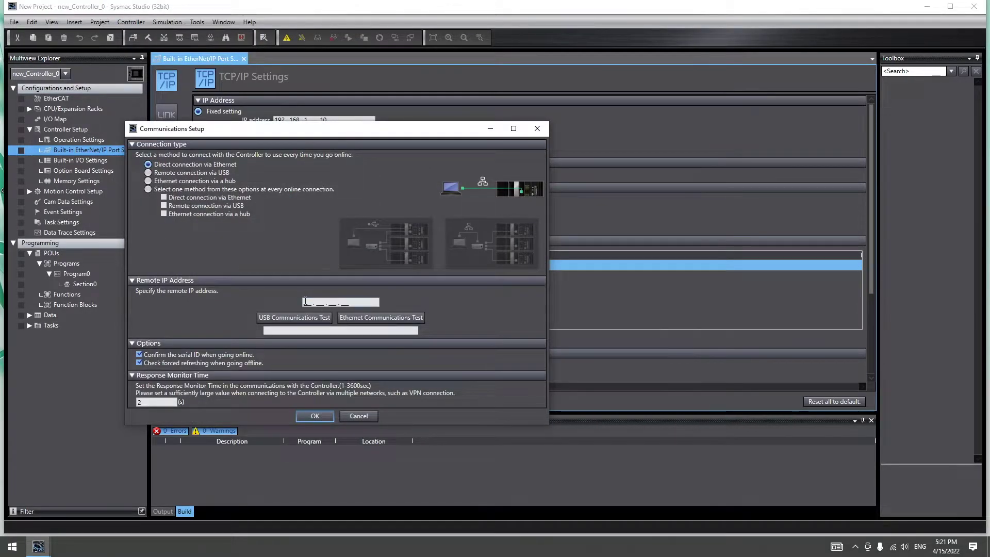
pyautogui.click(305, 302)
pyautogui.write('192 . 168 . 1 . 10')
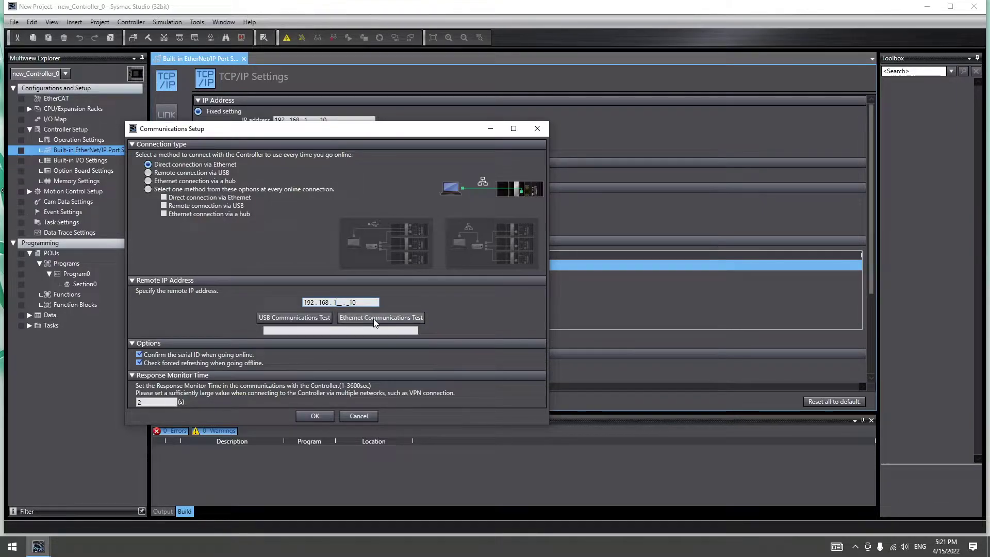
pyautogui.click(379, 317)
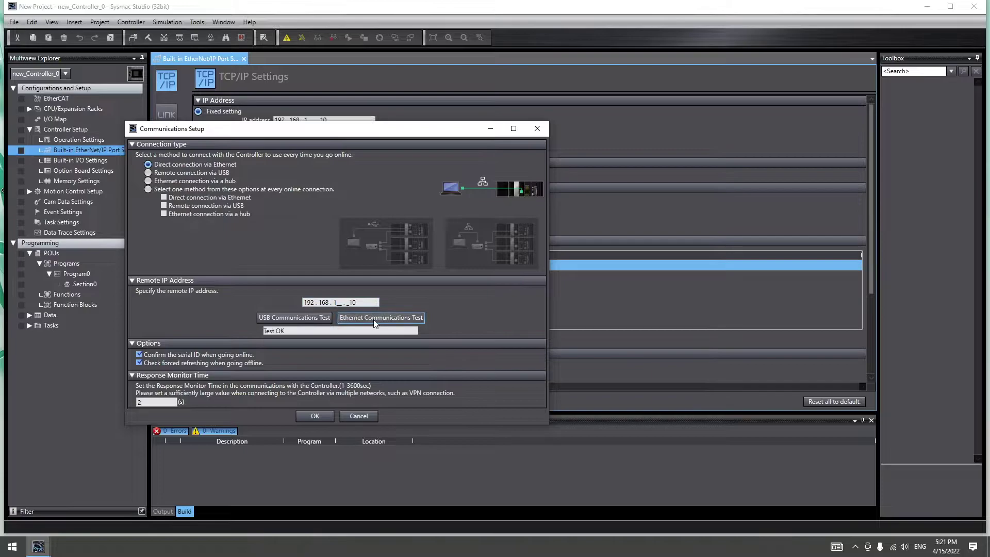
# Step: Close the communications setup and open the Global Variables table under Data
pyautogui.click(358, 417)
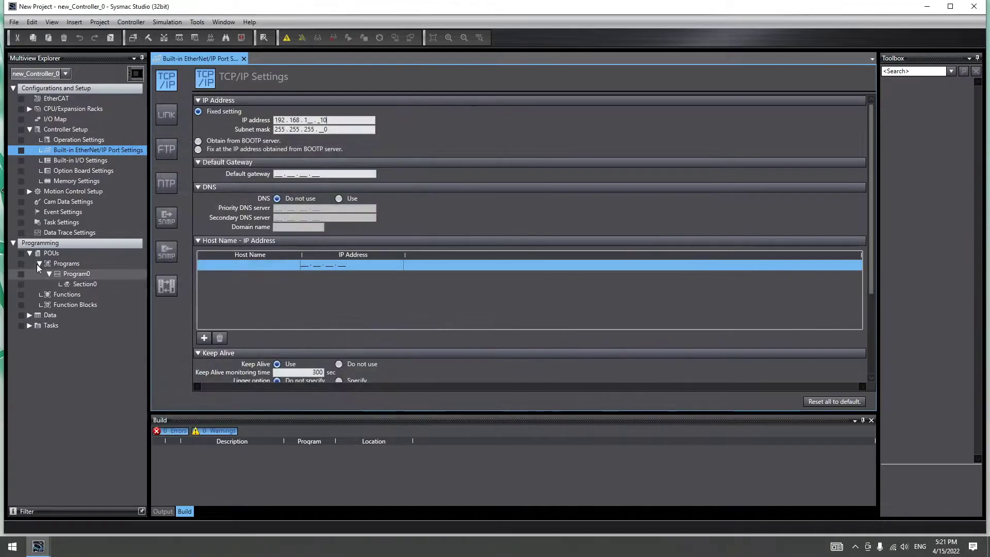
pyautogui.click(47, 315)
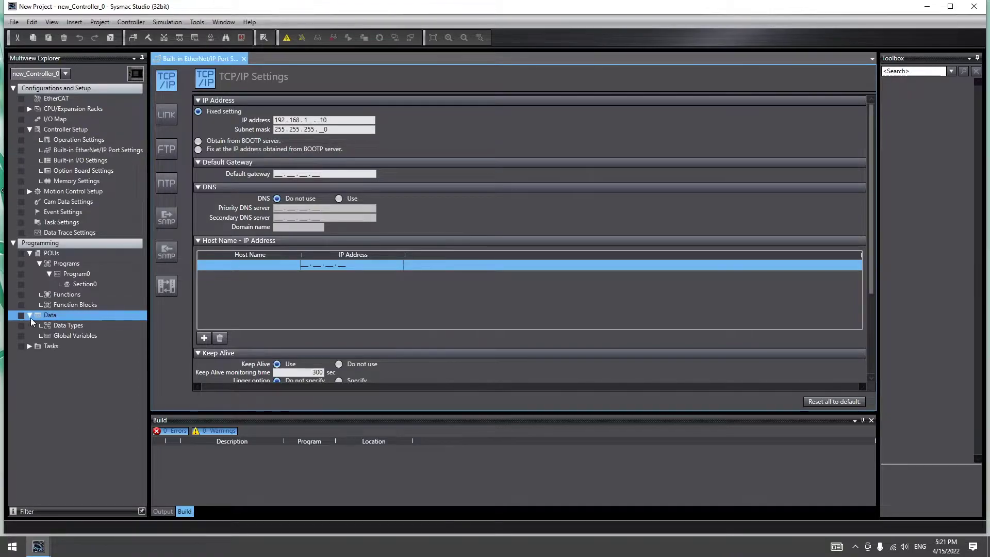
pyautogui.click(28, 315)
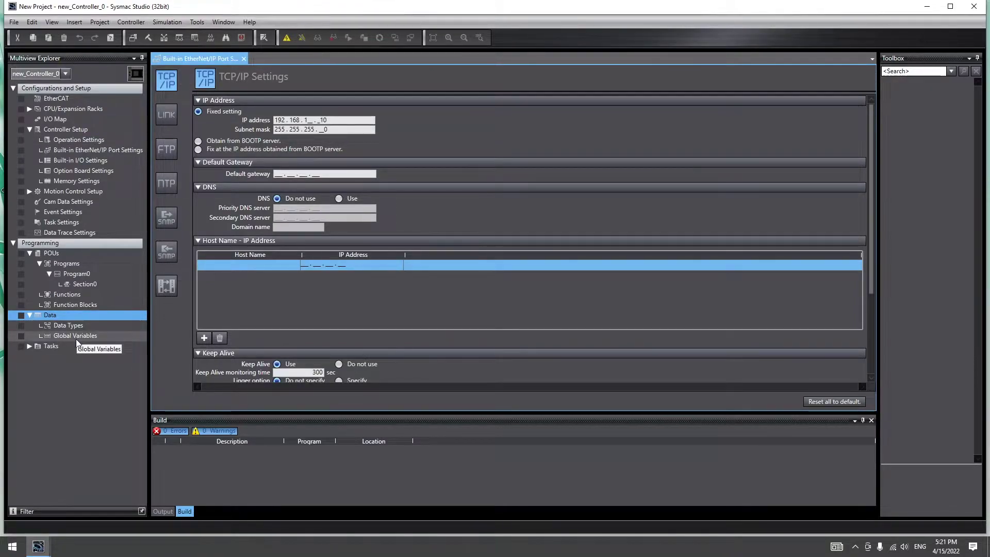
pyautogui.doubleClick(75, 336)
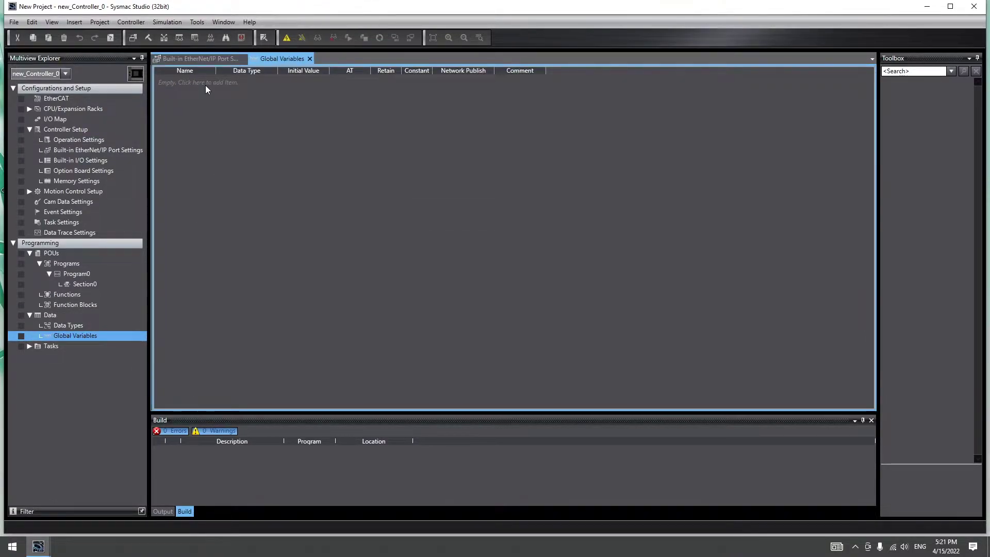
# Step: Add a new variable row, then minimize Sysmac Studio to the desktop
pyautogui.click(204, 84)
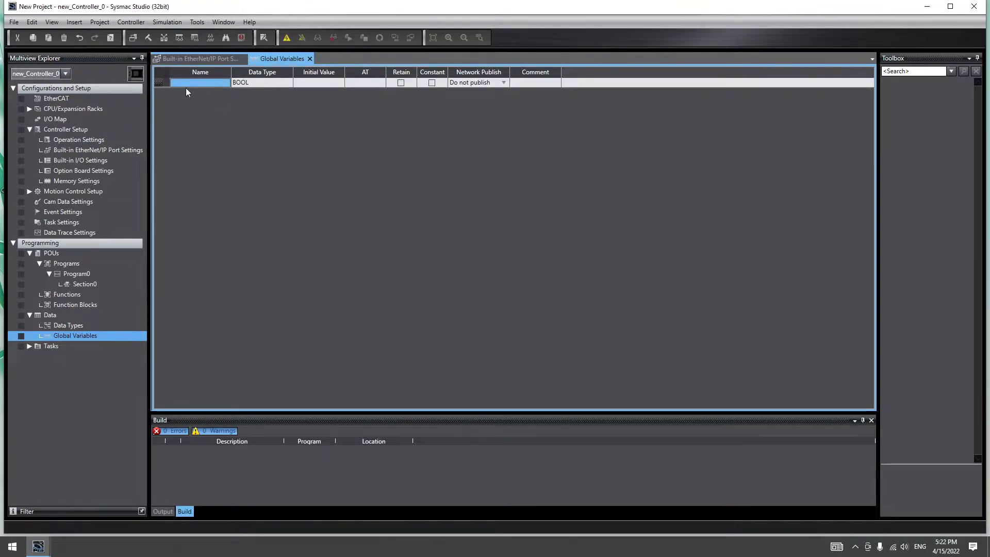
pyautogui.rightClick(161, 85)
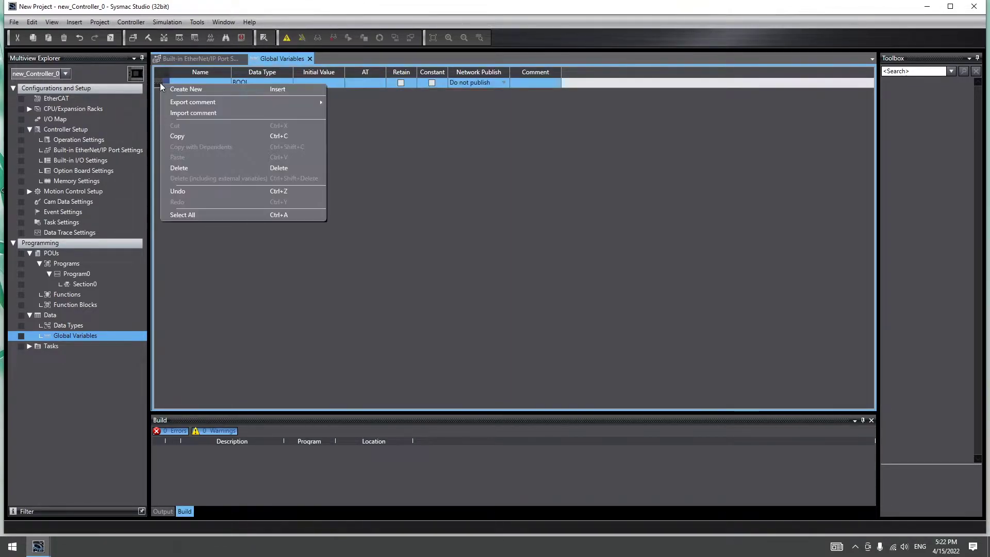
pyautogui.click(198, 87)
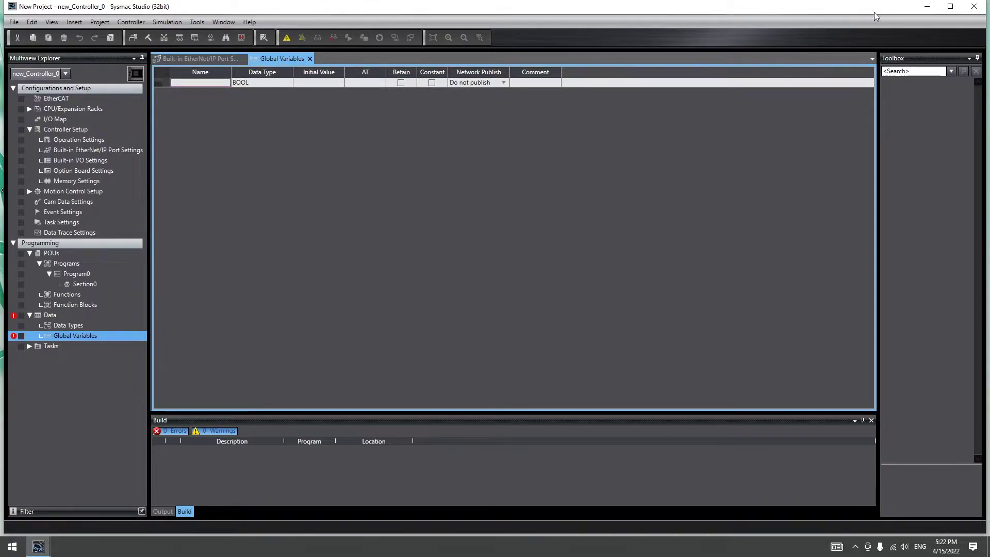
pyautogui.click(927, 7)
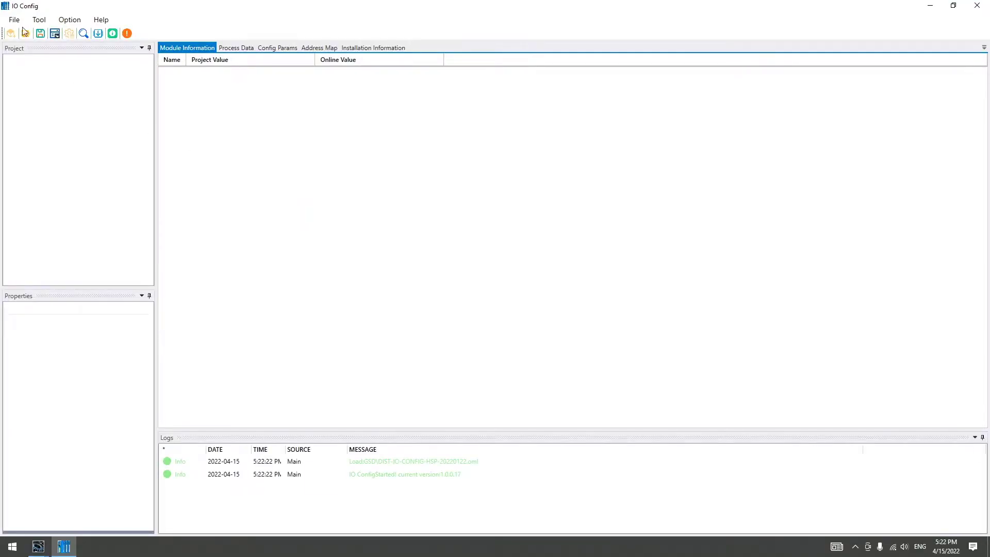
# Step: Create a new IO Config project with the default name NewProject
pyautogui.click(15, 21)
pyautogui.click(86, 34)
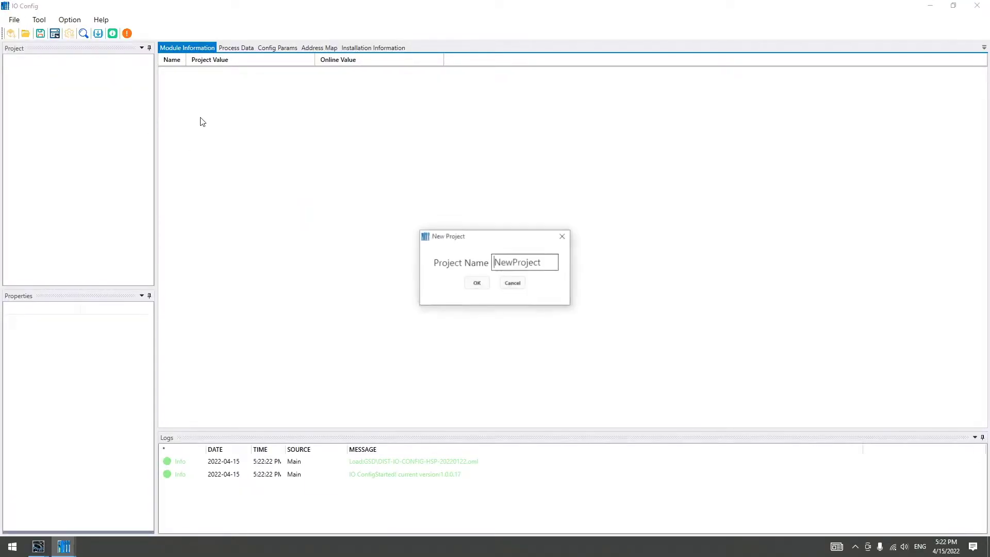
pyautogui.click(477, 283)
pyautogui.click(97, 71)
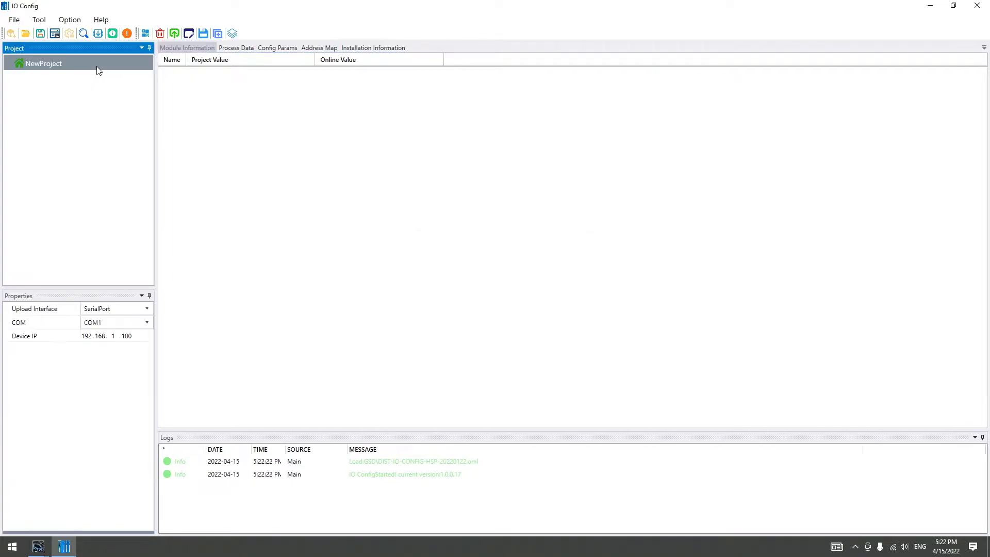
pyautogui.rightClick(98, 69)
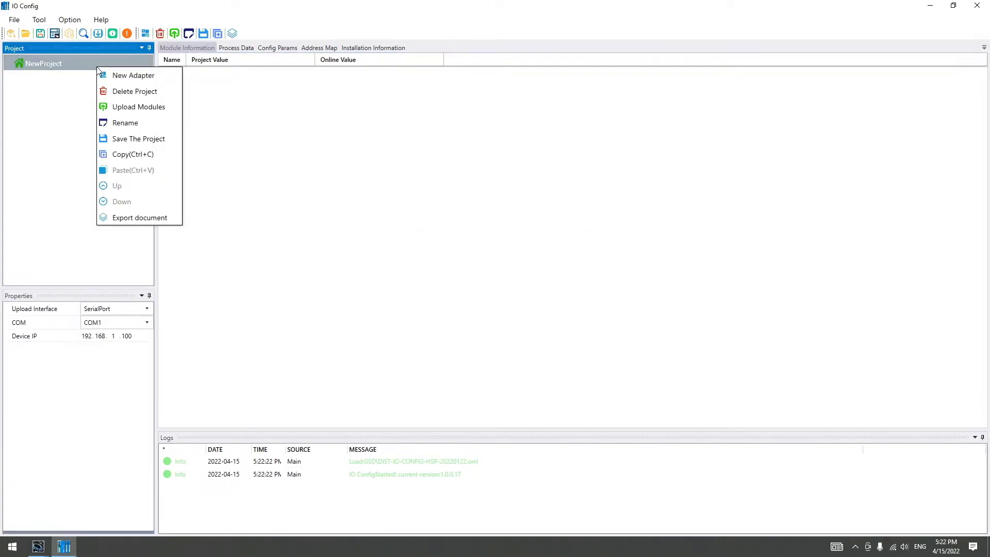
# Step: Set the serial port to COM10 and upload the CN-8034 adapter's modules into NewProject
pyautogui.click(142, 326)
pyautogui.click(146, 324)
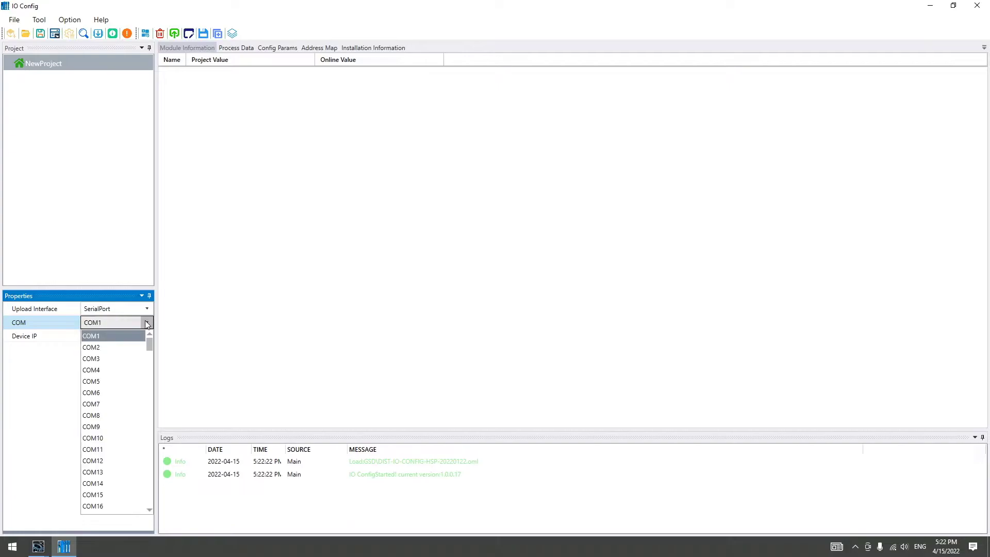
pyautogui.scroll(-2, 129, 411)
pyautogui.scroll(-2, 131, 410)
pyautogui.scroll(-2, 132, 408)
pyautogui.scroll(-3, 131, 387)
pyautogui.scroll(-5, 129, 386)
pyautogui.scroll(-5, 131, 391)
pyautogui.scroll(-5, 131, 392)
pyautogui.scroll(-5, 132, 396)
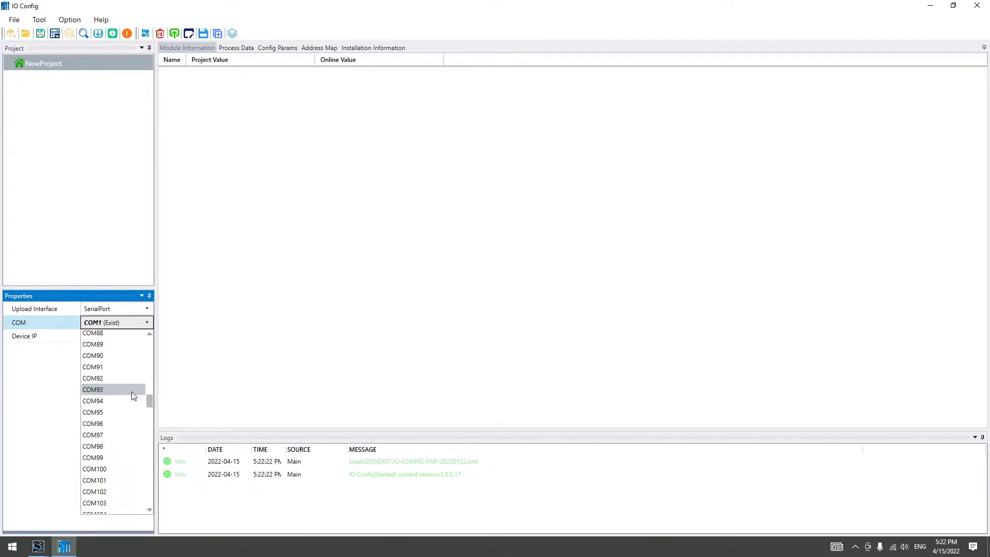
pyautogui.scroll(15, 130, 350)
pyautogui.scroll(5, 130, 354)
pyautogui.click(144, 322)
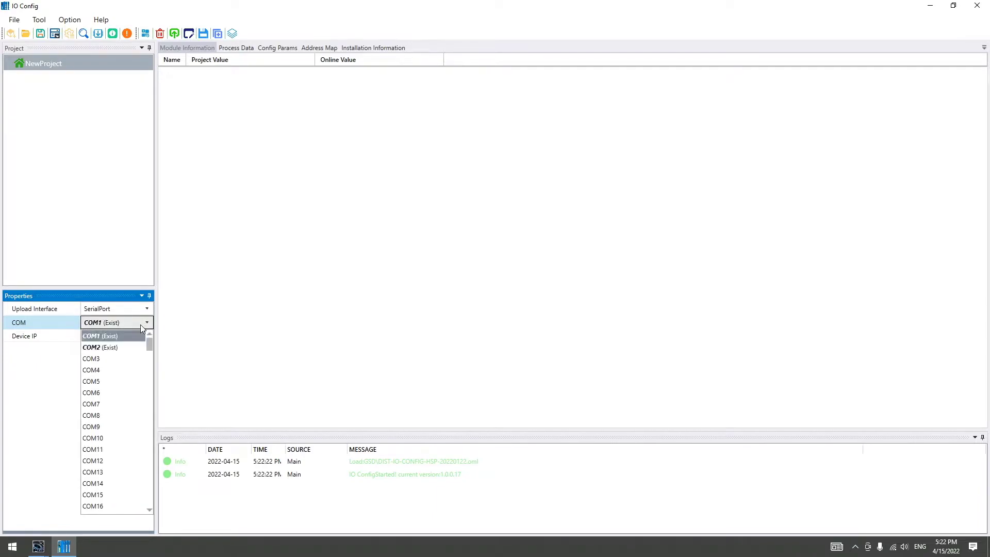
pyautogui.click(134, 439)
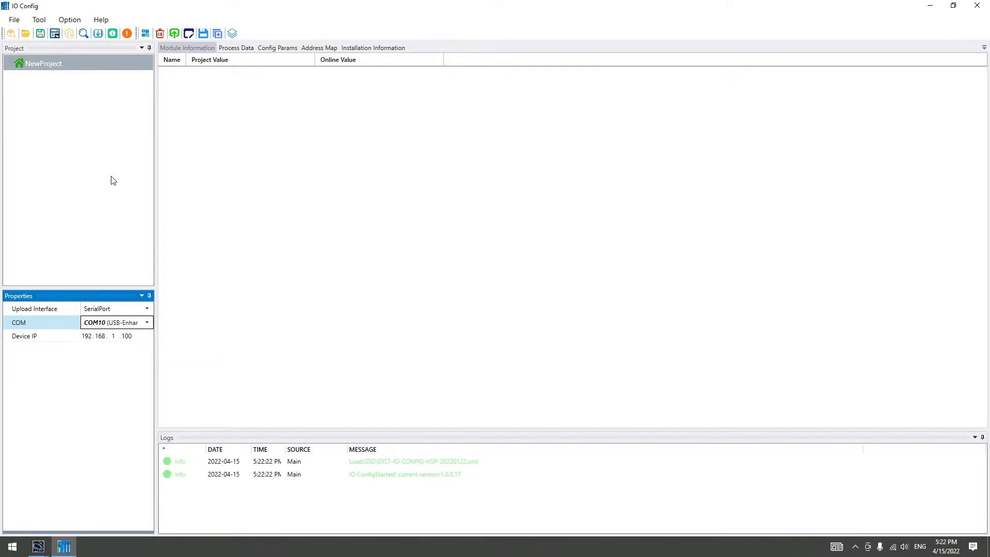
pyautogui.rightClick(115, 65)
pyautogui.click(143, 105)
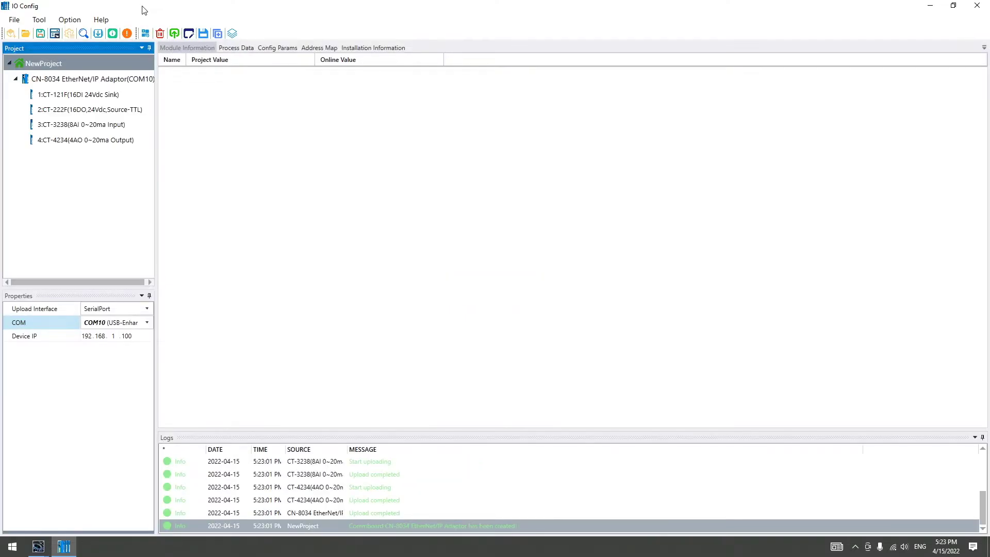
# Step: Check the CN-8034's IP 192.168.1.200, gateway and 19/10-byte sizes, then return to Sysmac Studio
pyautogui.click(64, 77)
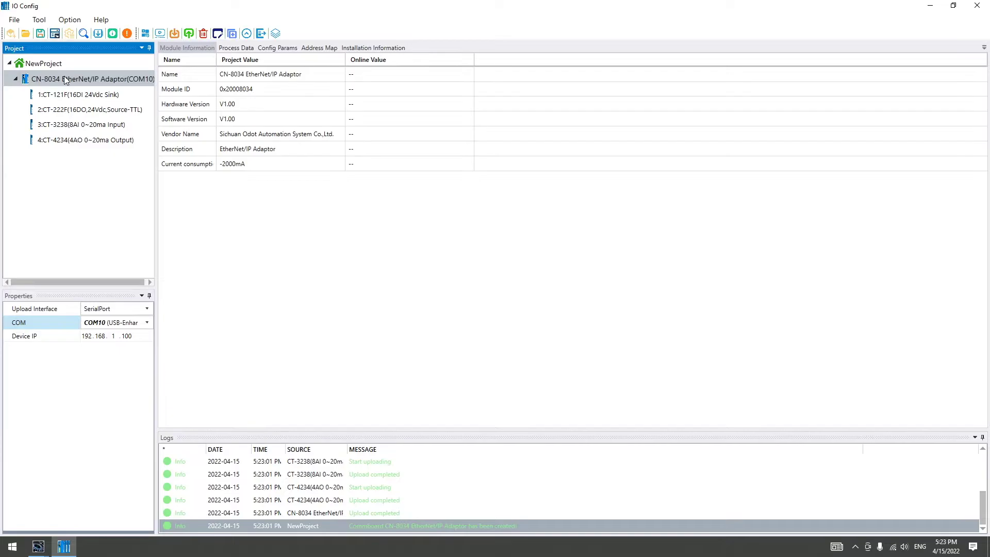
pyautogui.click(272, 49)
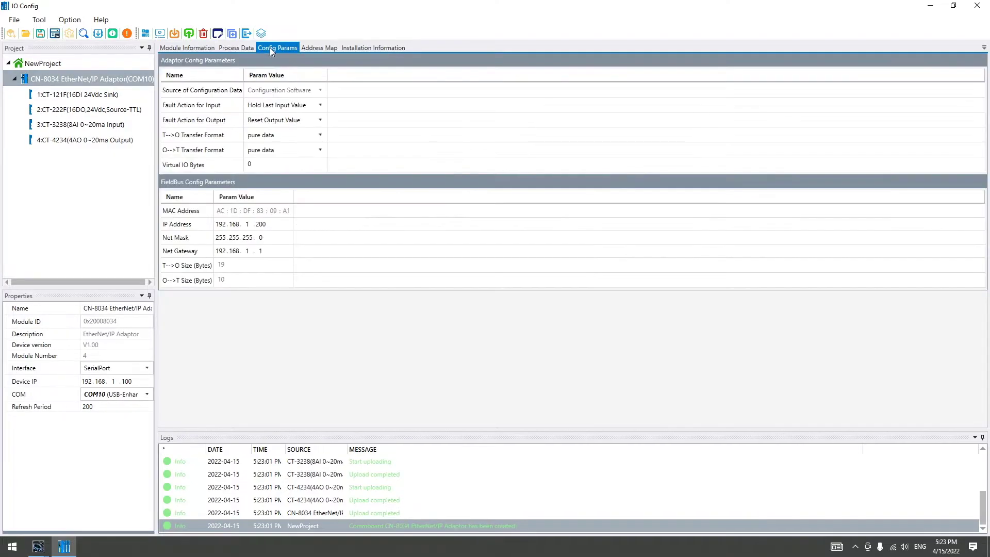
pyautogui.click(200, 226)
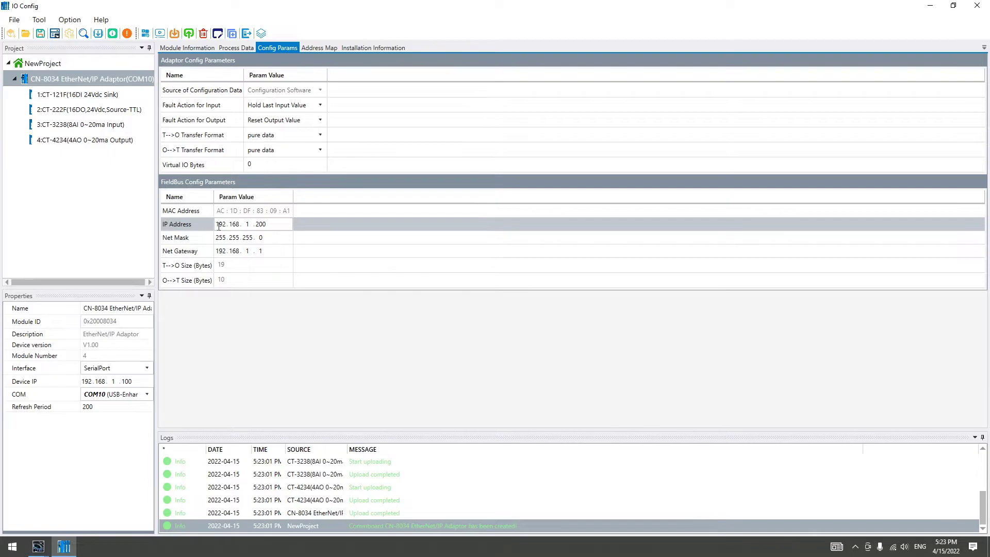
pyautogui.click(220, 255)
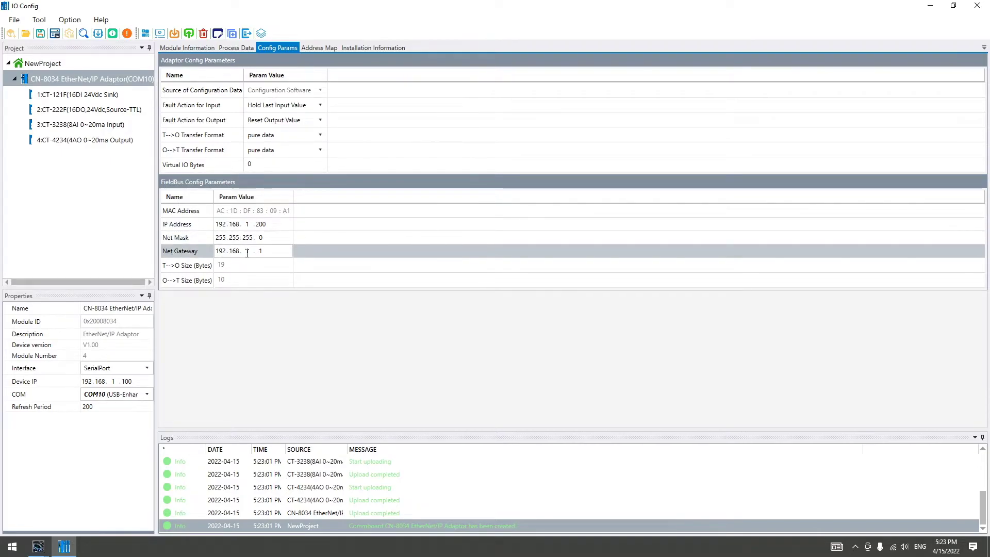
pyautogui.click(223, 269)
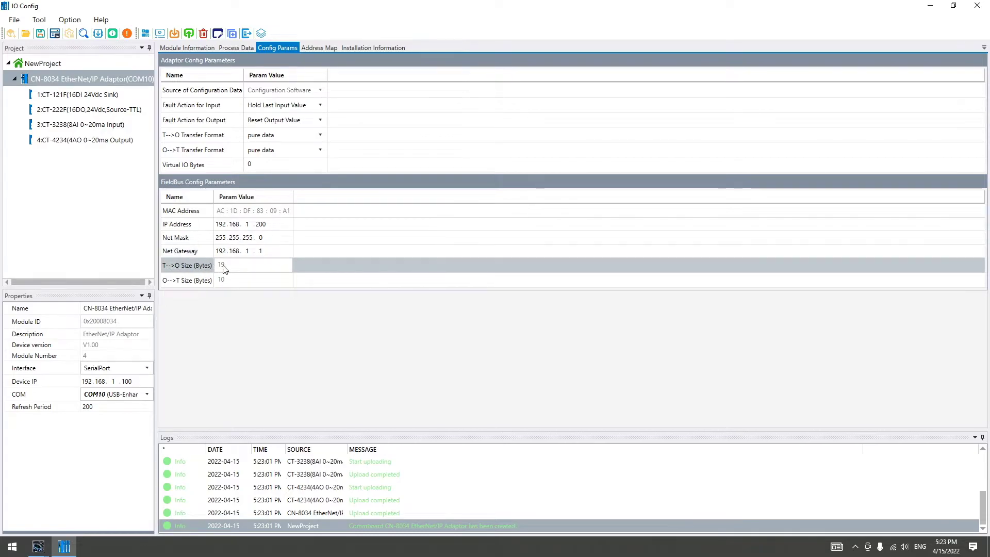
pyautogui.click(222, 282)
pyautogui.click(39, 546)
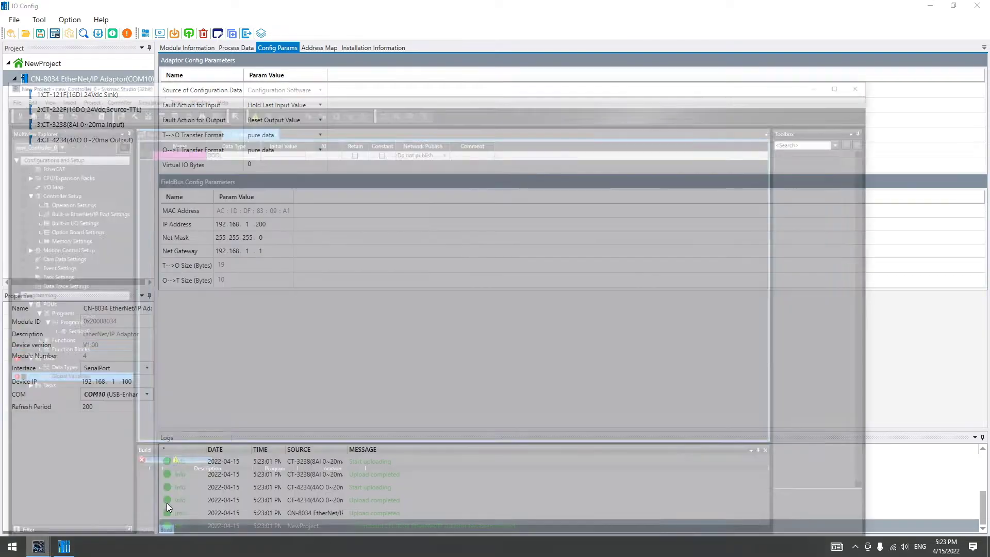
# Step: Define global variable INPUT as ARRAY[0..18] OF BYTE with Network Publish set to Input
pyautogui.click(166, 503)
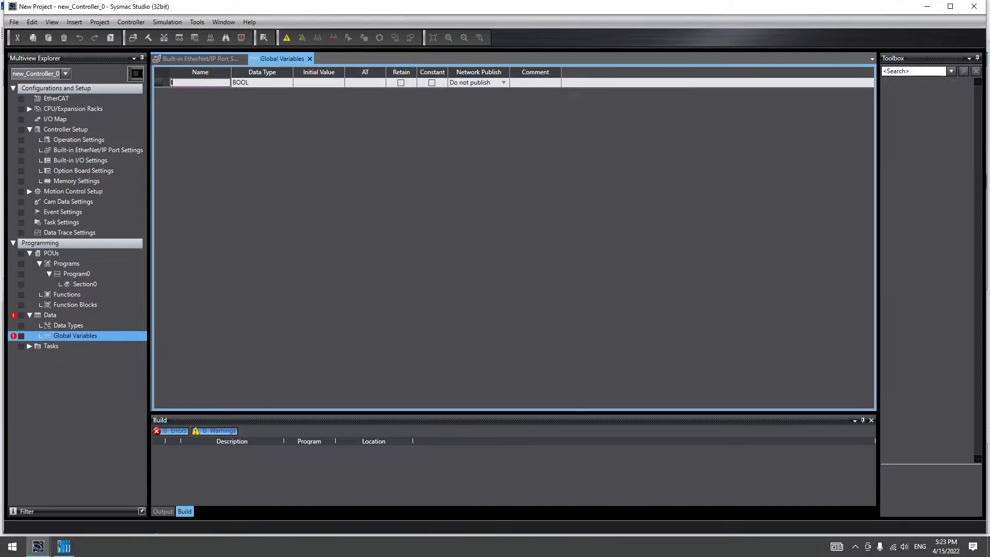
pyautogui.write('INPUT')
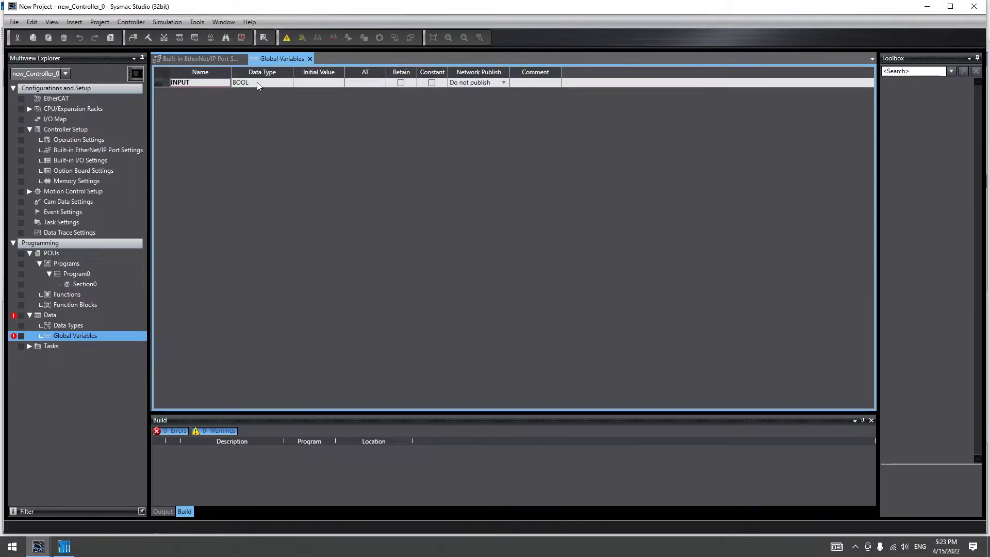
pyautogui.press('Tab')
pyautogui.write('A')
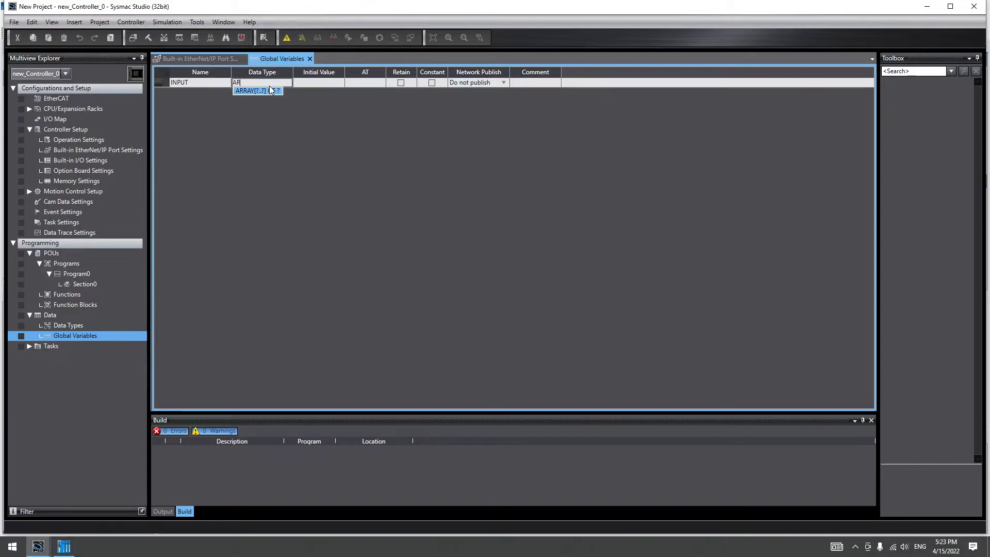
pyautogui.click(271, 90)
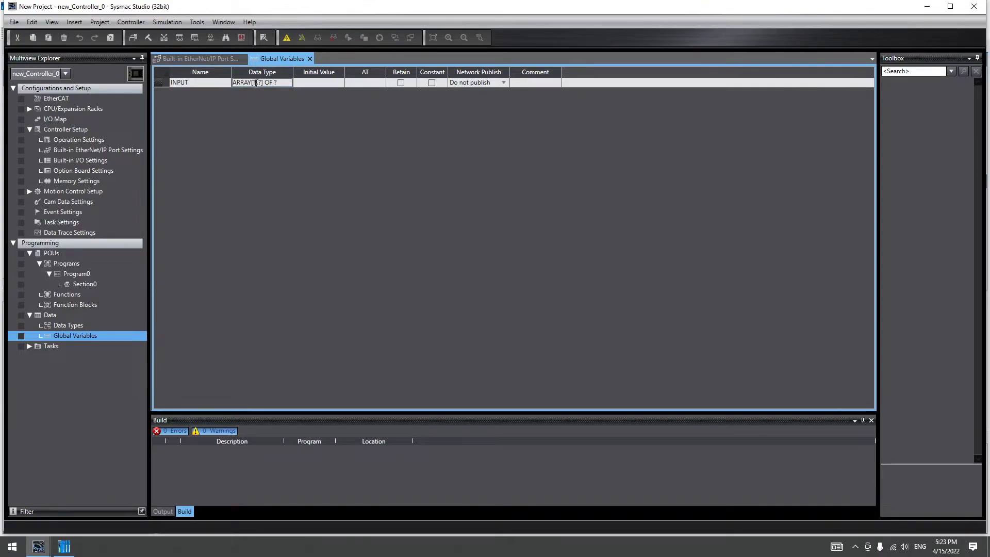
pyautogui.doubleClick(256, 82)
pyautogui.write('0')
pyautogui.doubleClick(263, 83)
pyautogui.write('18')
pyautogui.write('TE')
pyautogui.press('Return')
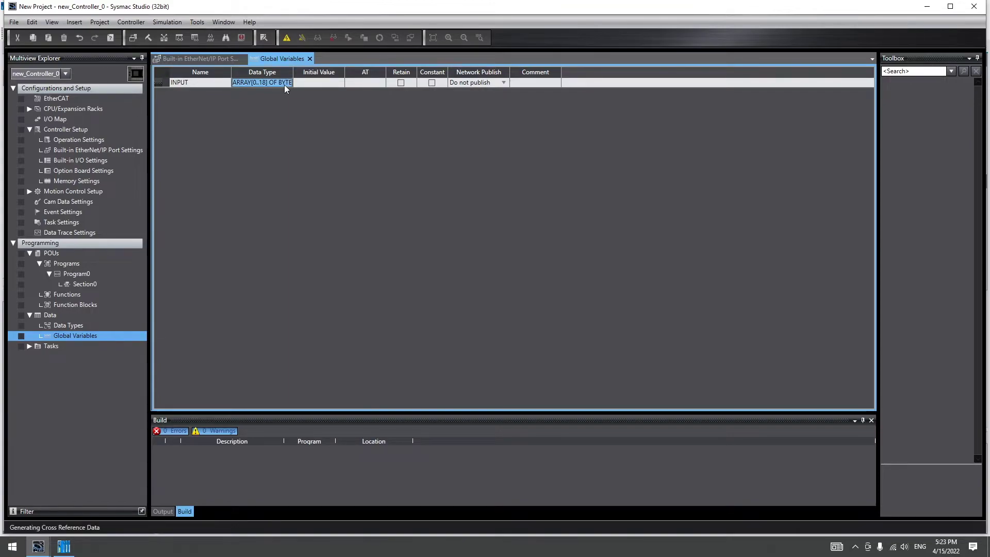
pyautogui.click(501, 82)
pyautogui.click(489, 109)
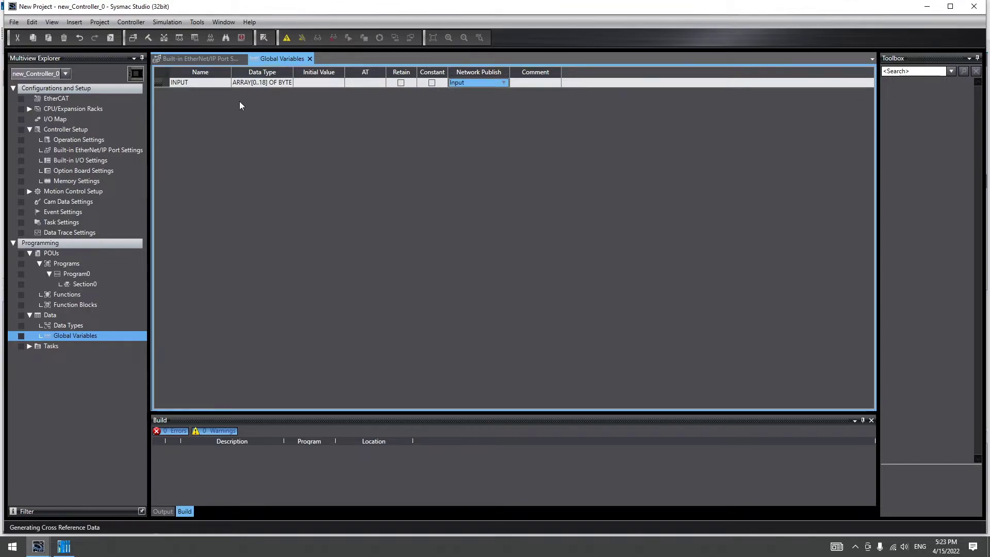
# Step: Add global variable OUTPUT as ARRAY[0..9] OF BYTE with Network Publish set to Output
pyautogui.rightClick(162, 81)
pyautogui.click(169, 88)
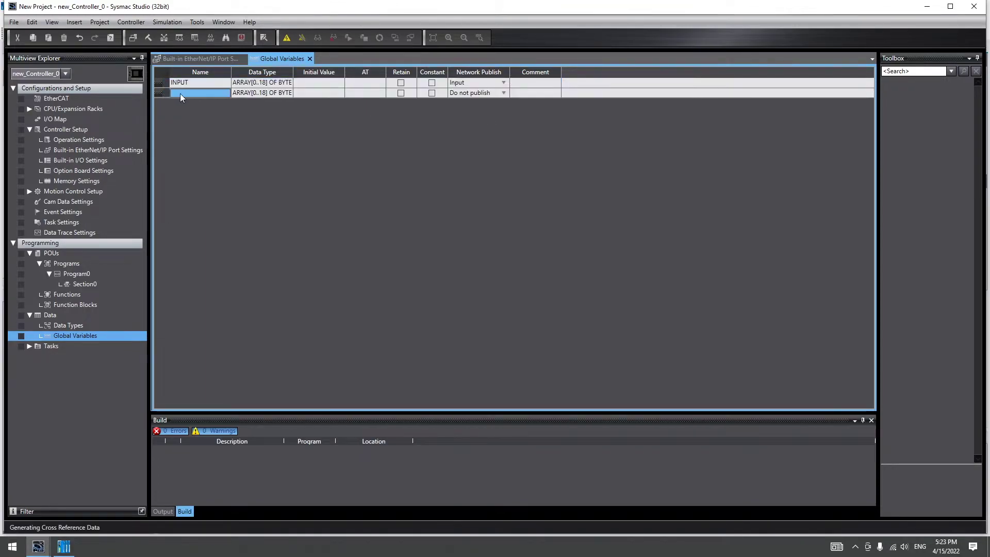
pyautogui.write('OUT')
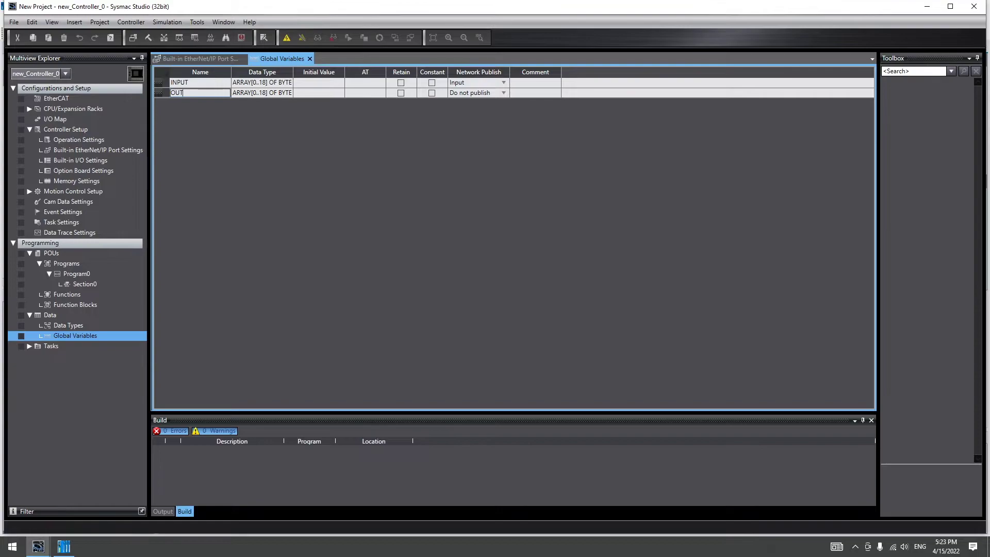
pyautogui.write('PUT')
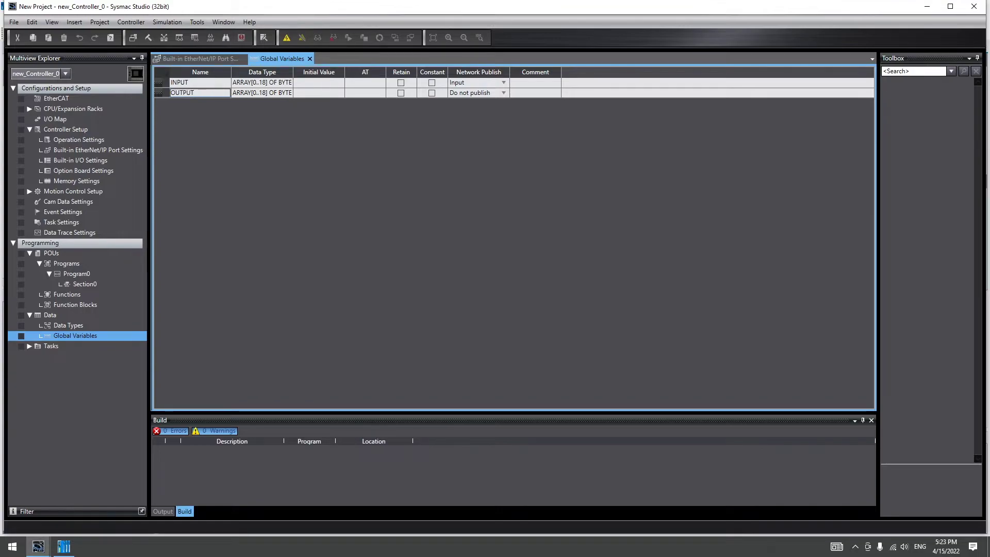
pyautogui.click(264, 92)
pyautogui.press('BackSpace')
pyautogui.press('BackSpace')
pyautogui.write('9')
pyautogui.press('Return')
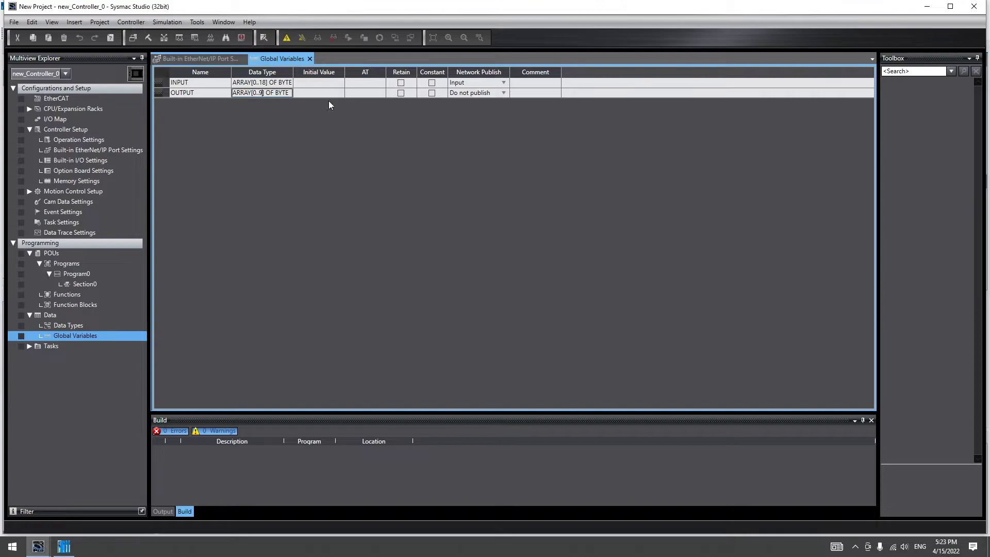
pyautogui.click(503, 93)
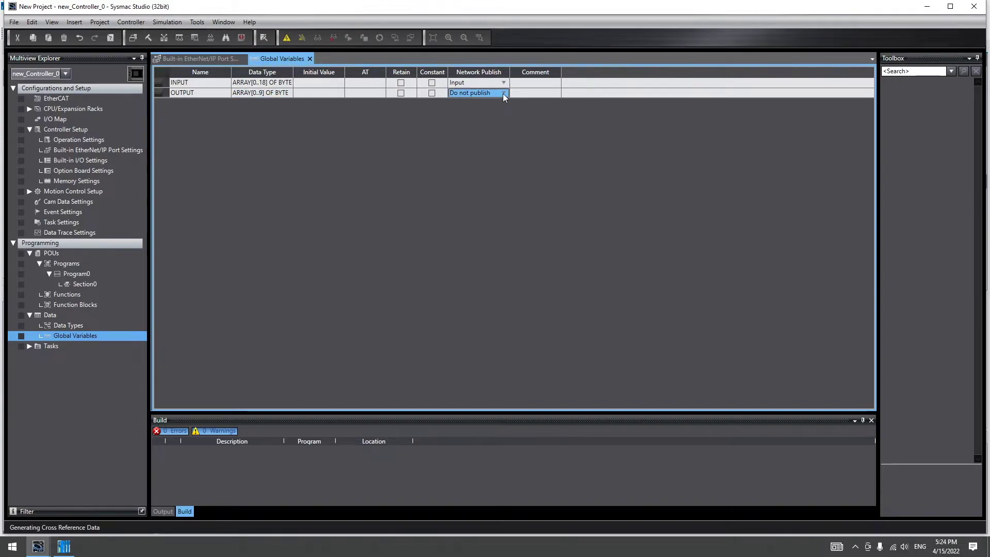
pyautogui.click(493, 125)
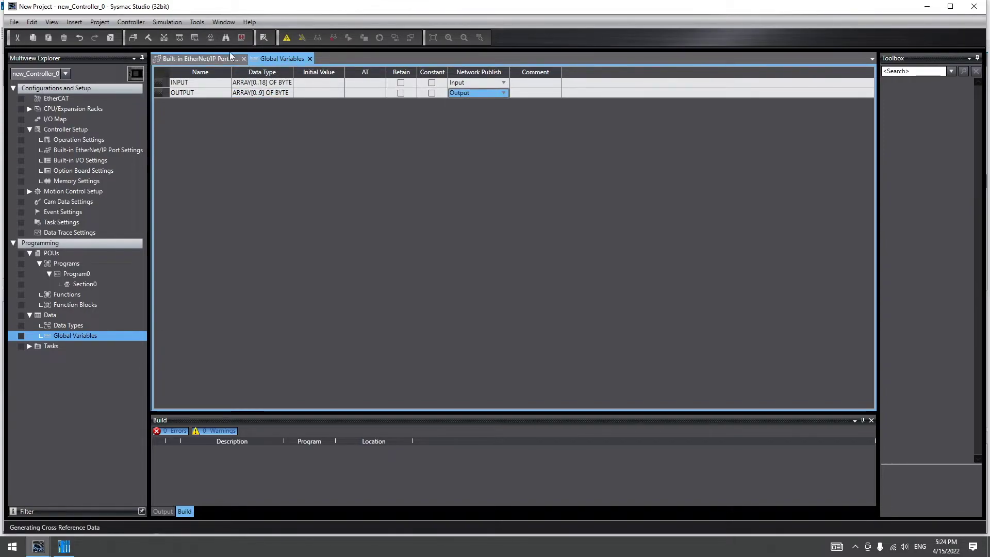
# Step: Open EtherNet/IP Connection Settings from Tools and the tag set settings for 192.168.1.10
pyautogui.click(197, 23)
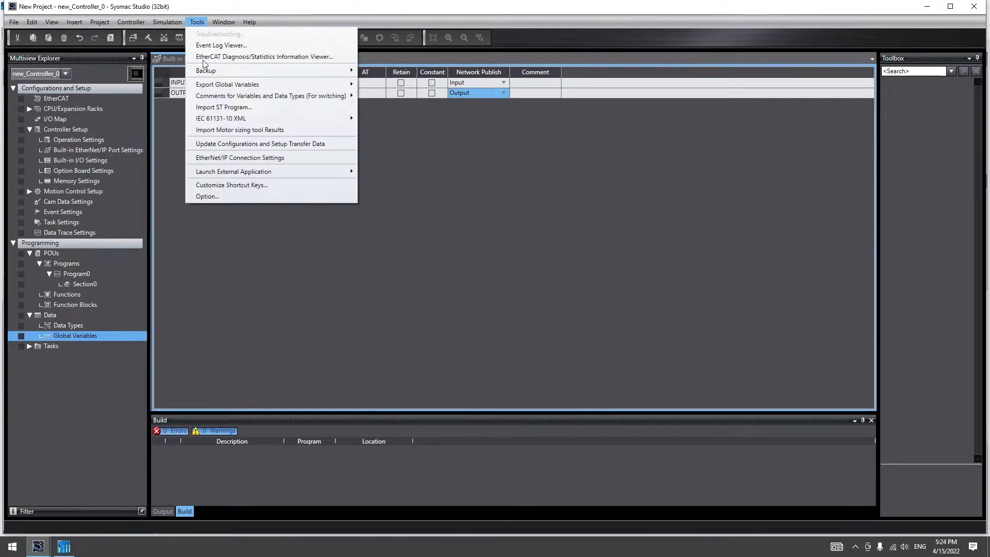
pyautogui.click(230, 160)
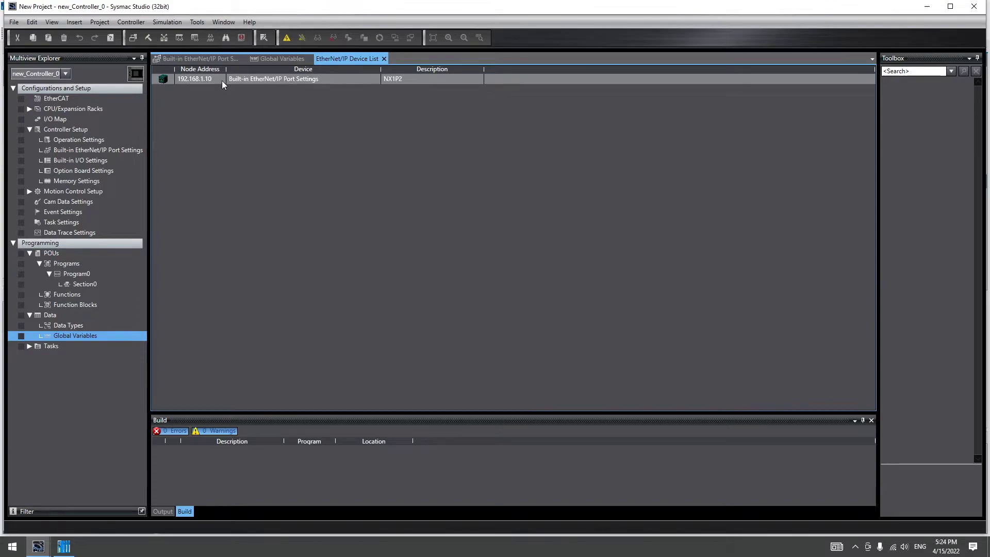
pyautogui.doubleClick(294, 80)
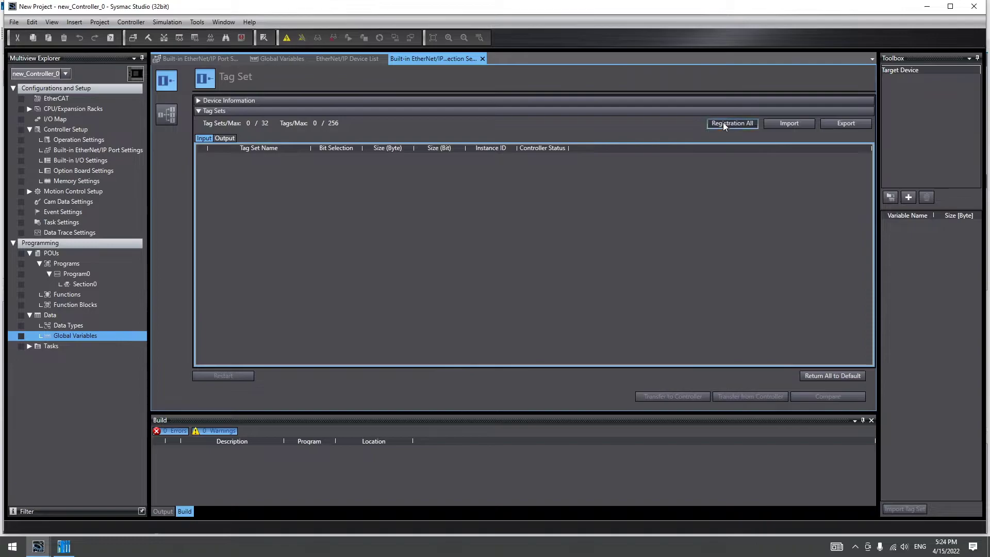
# Step: Register INPUT (19 bytes) and OUTPUT (10 bytes) as tag sets and check the Output list
pyautogui.click(723, 123)
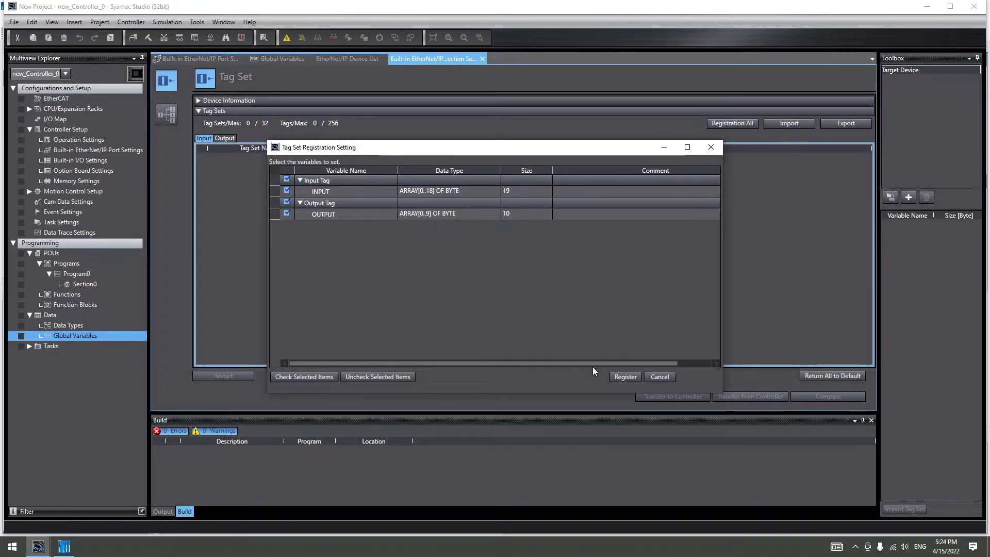
pyautogui.click(625, 377)
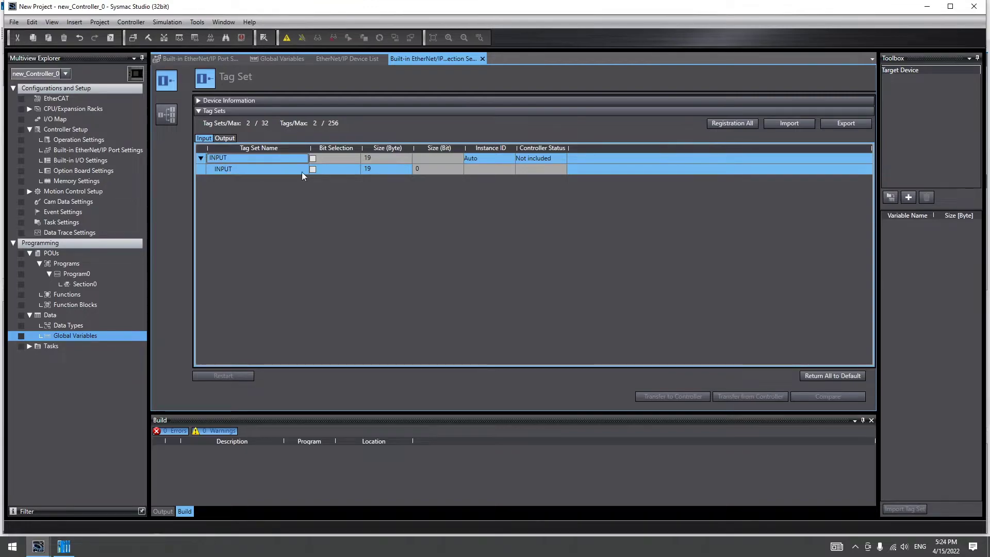
pyautogui.click(225, 139)
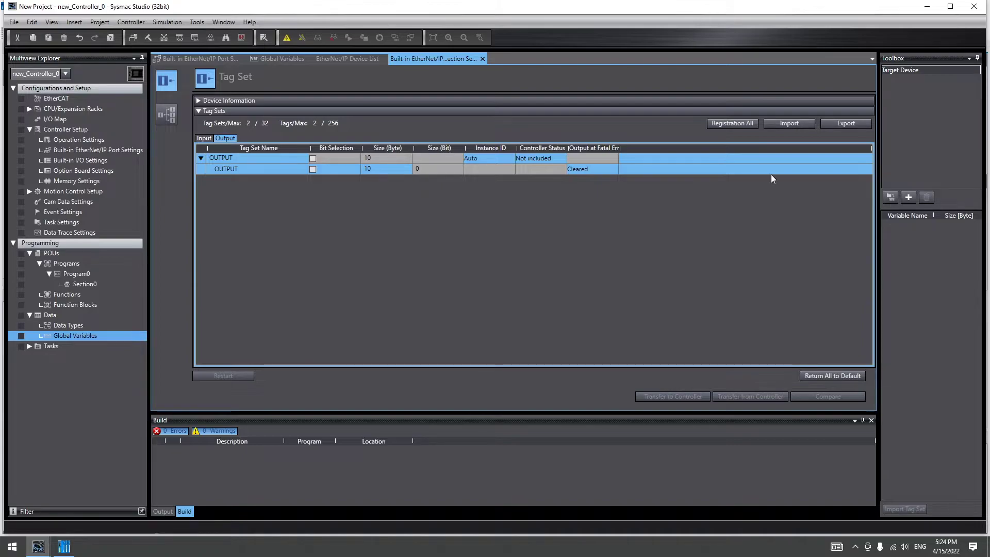
# Step: Open the EDS Library and browse the existing Odot Co., LTD communications adapter entries
pyautogui.rightClick(907, 91)
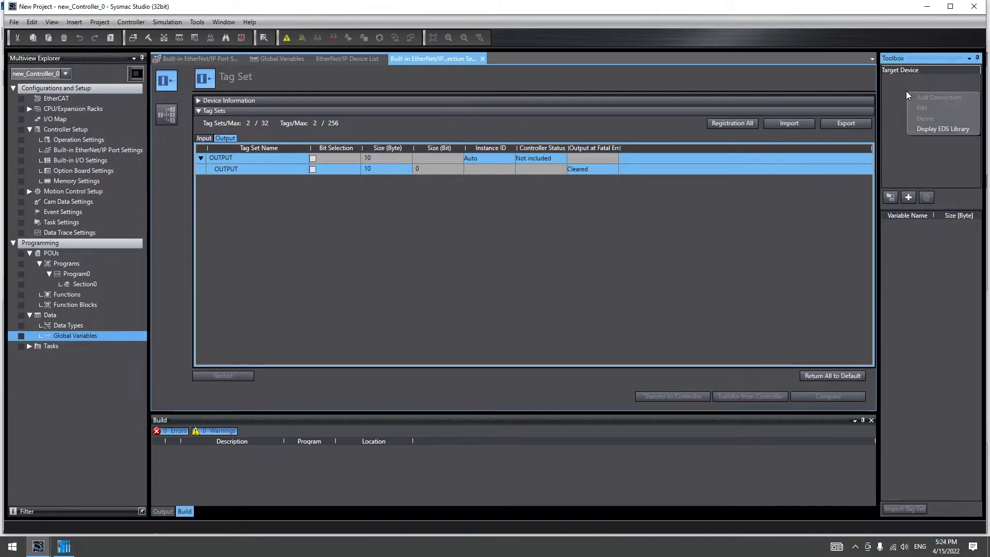
pyautogui.click(942, 130)
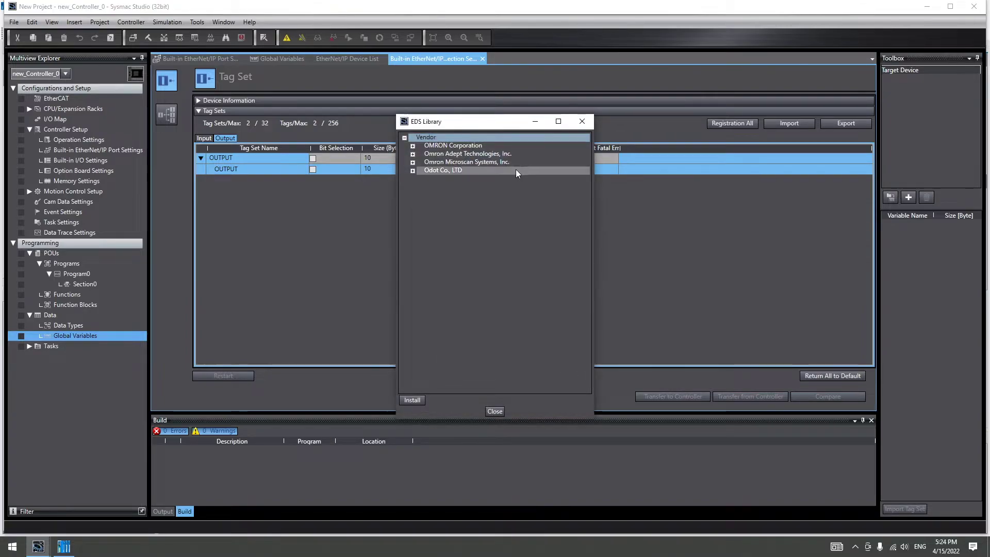
pyautogui.click(413, 170)
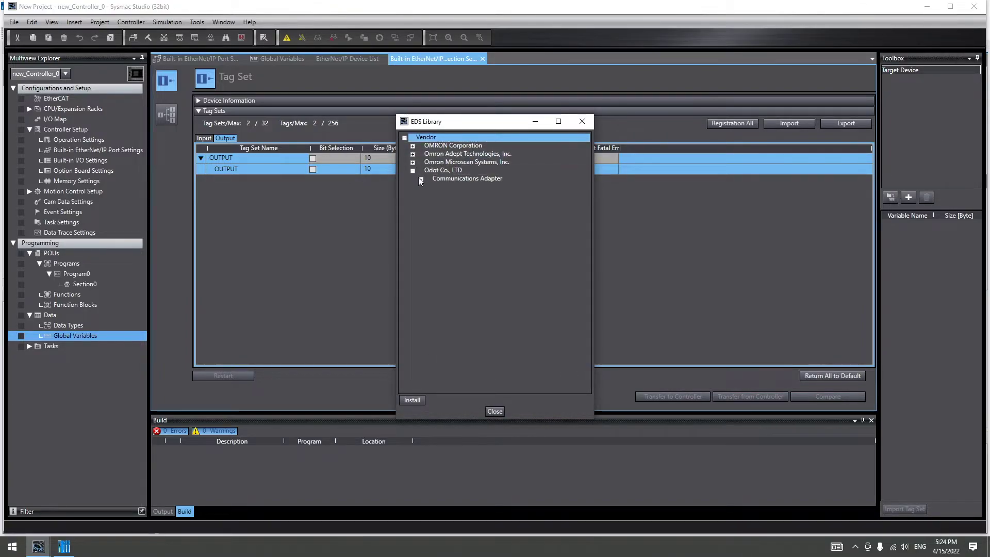
pyautogui.click(421, 178)
pyautogui.click(412, 170)
# Step: Install CN8034-V101-20201202.eds, confirm the Odot CN8034 adapter entry, and close the library
pyautogui.click(412, 401)
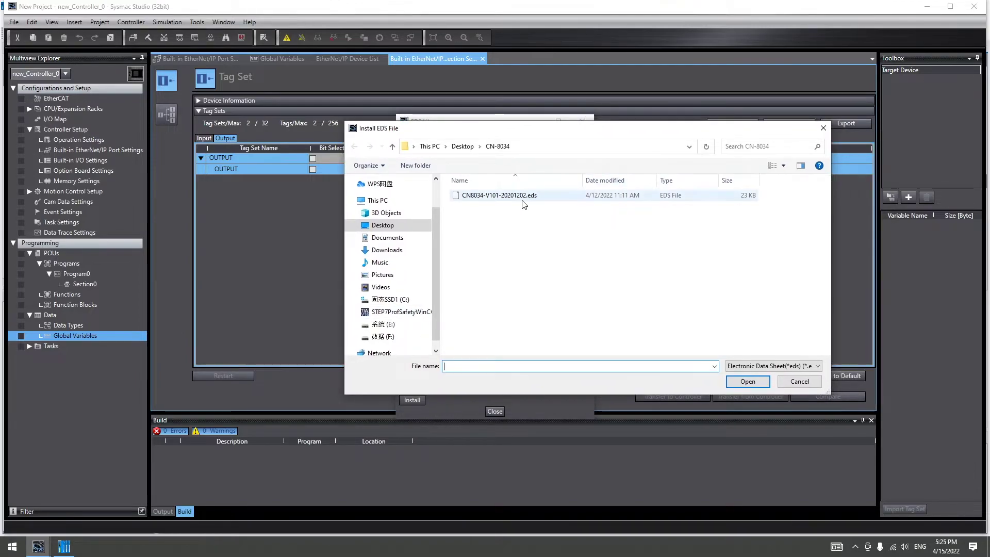
pyautogui.click(503, 195)
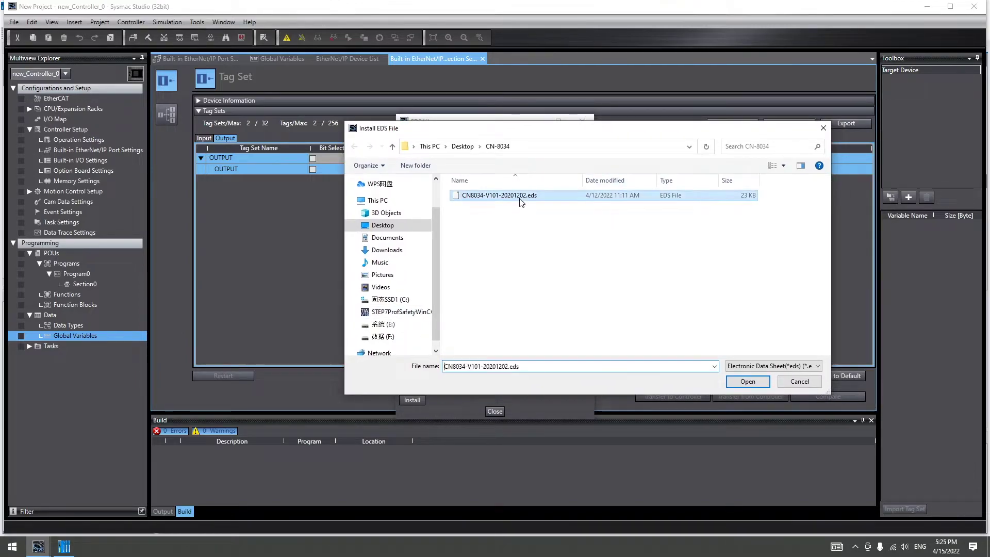
pyautogui.click(746, 381)
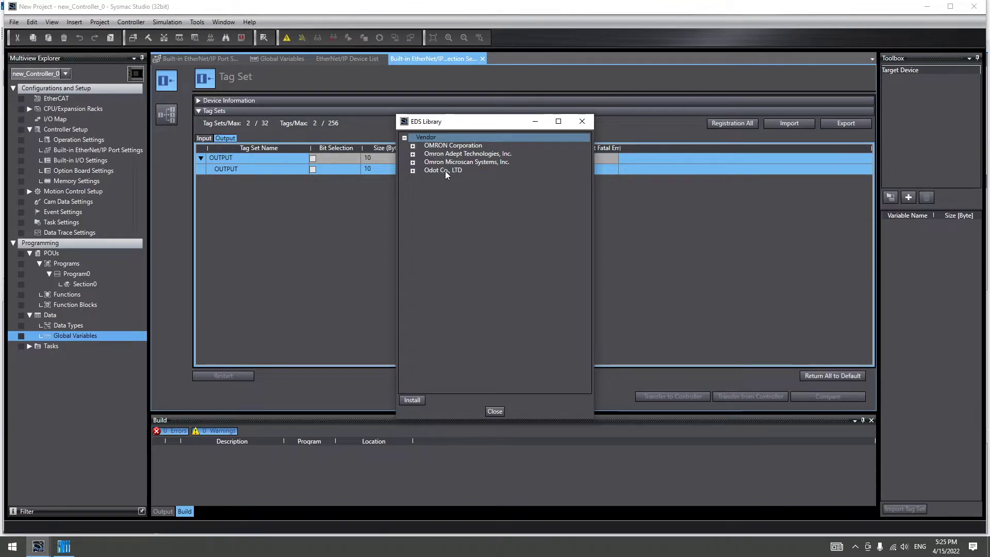
pyautogui.click(414, 171)
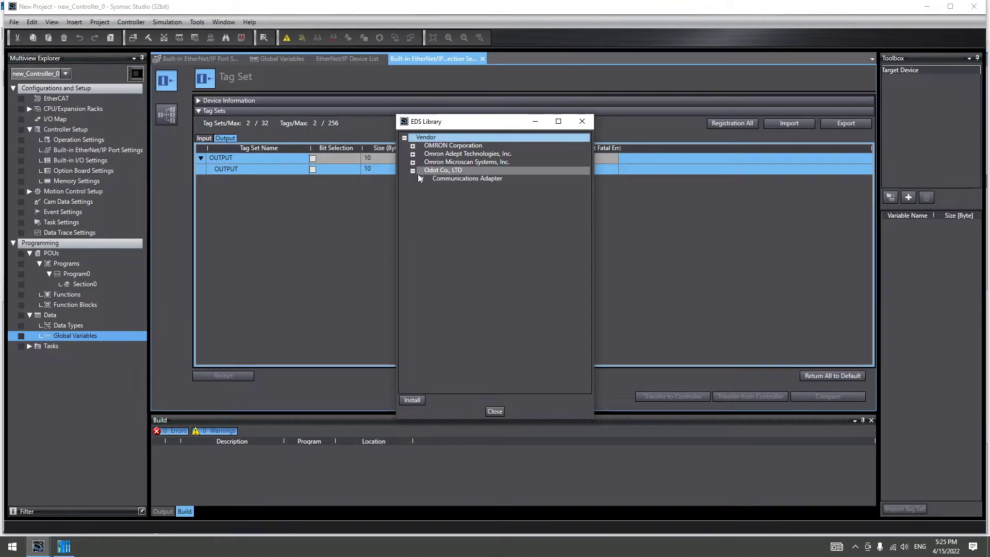
pyautogui.click(421, 178)
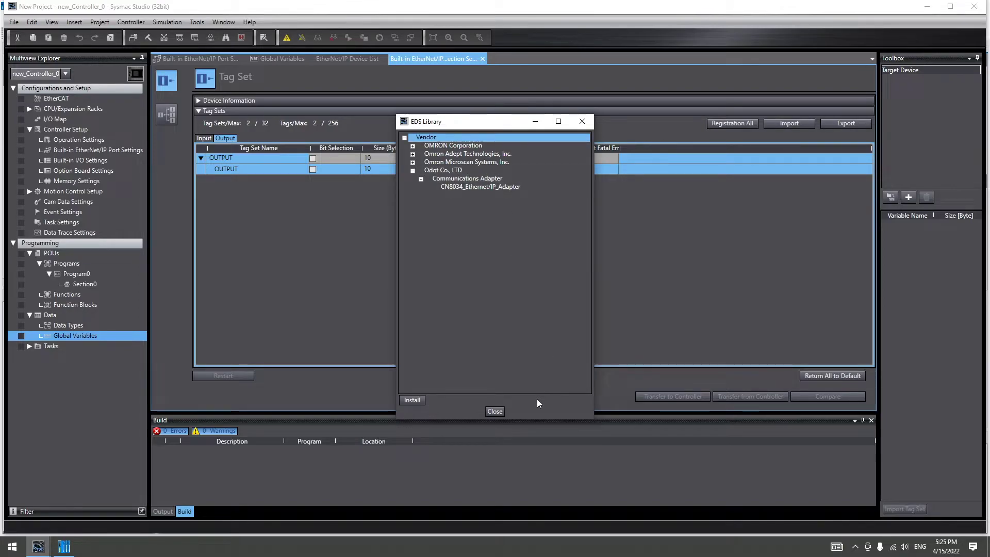
pyautogui.click(495, 411)
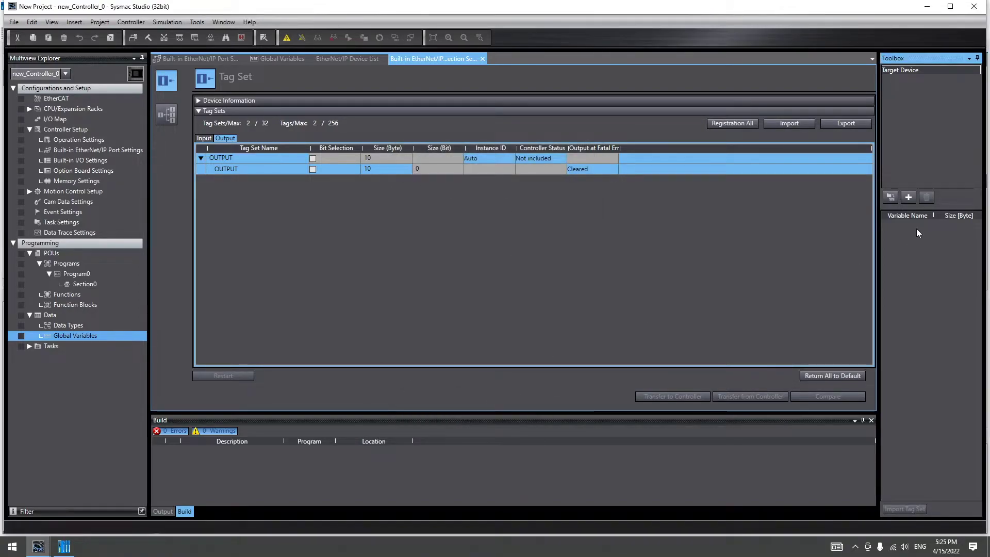
# Step: Add target device 192.168.1.200 as model CN8034_Ethernet/IP_Adapter, revision 1
pyautogui.click(911, 197)
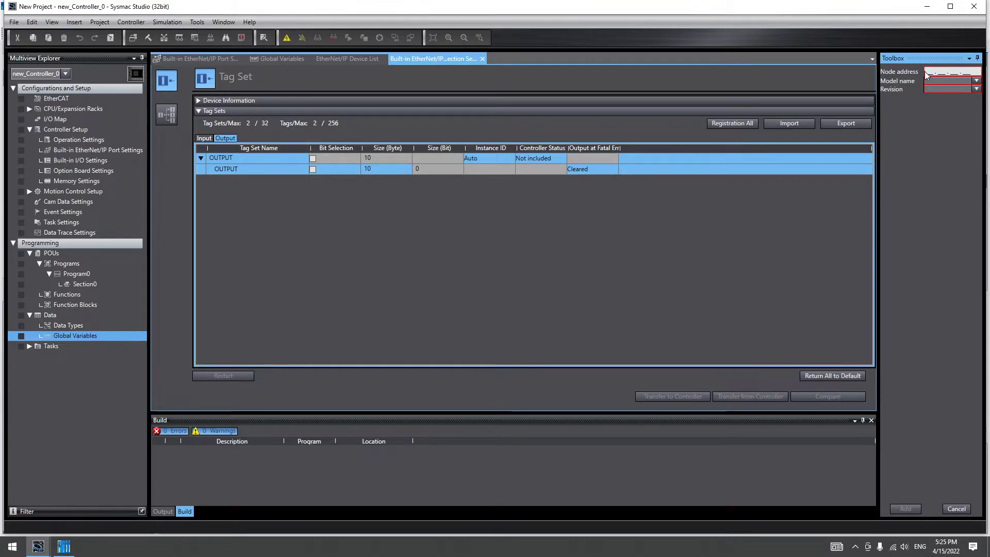
pyautogui.write('192 . 168 . 1_ . _2')
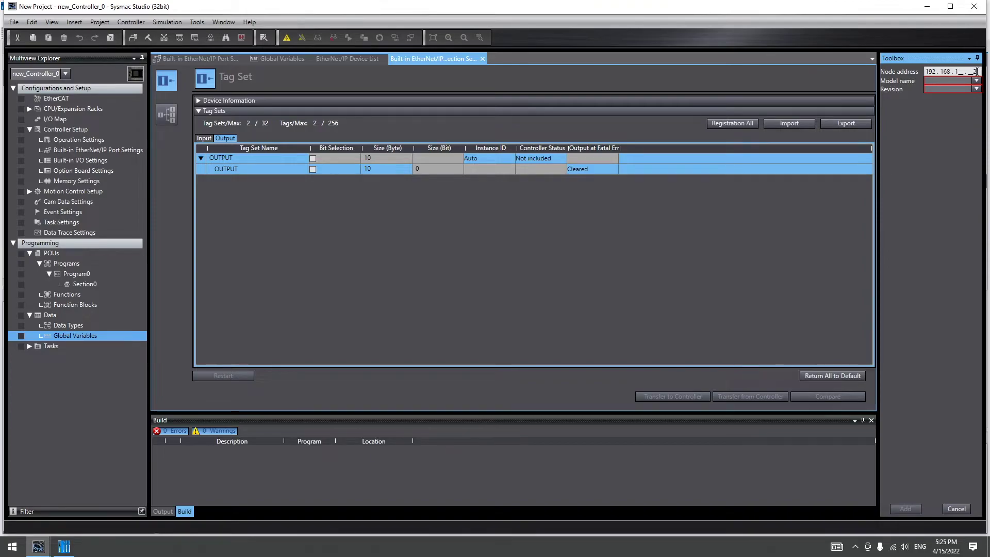
pyautogui.press('BackSpace')
pyautogui.write('200')
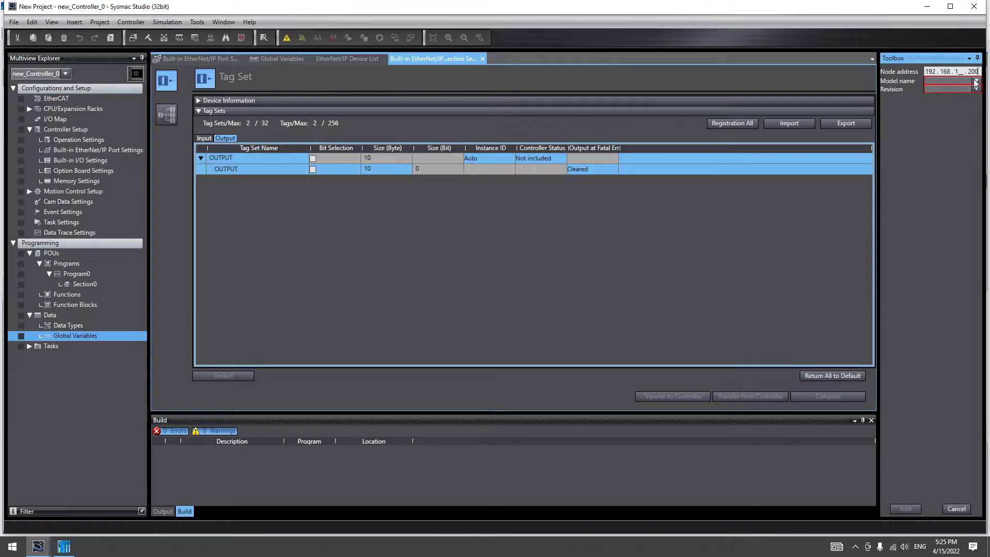
pyautogui.click(976, 81)
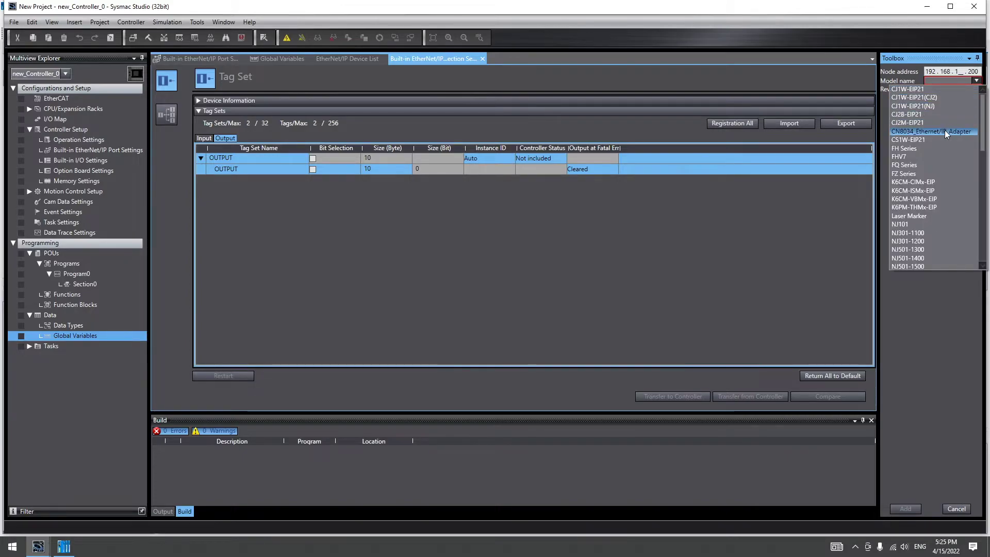
pyautogui.click(944, 130)
pyautogui.click(975, 90)
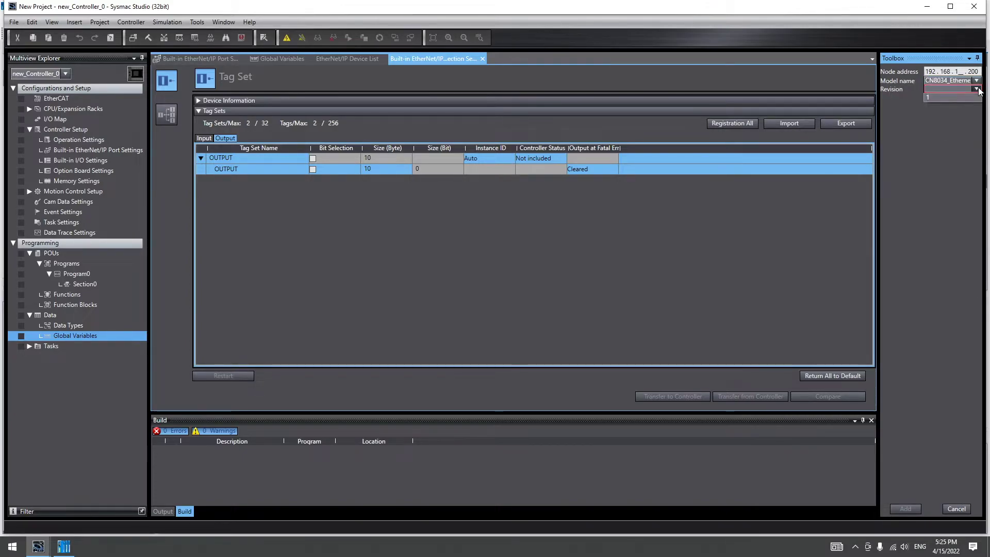
pyautogui.click(966, 99)
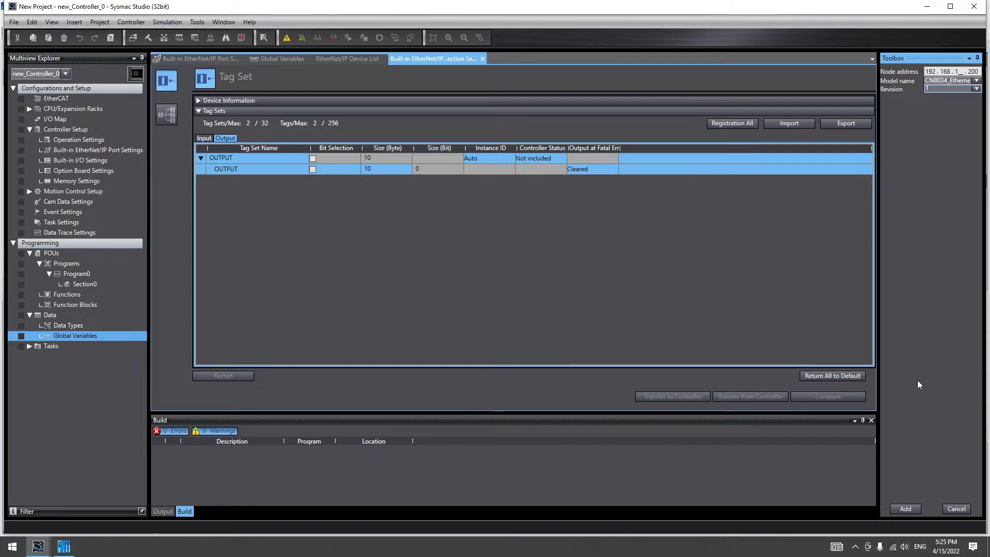
pyautogui.click(906, 508)
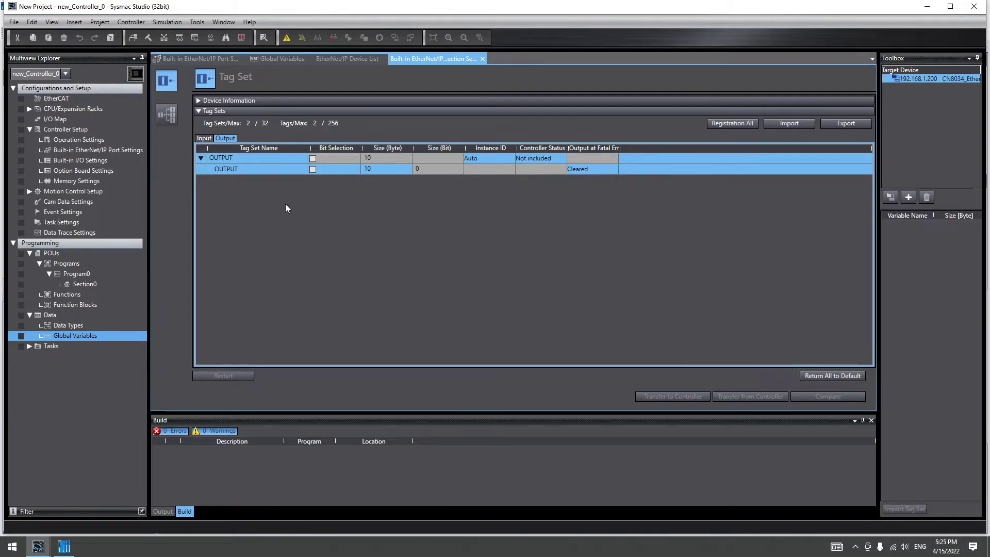
# Step: Add a new connection targeting the CN8034 adapter at 192.168.1.200
pyautogui.click(167, 114)
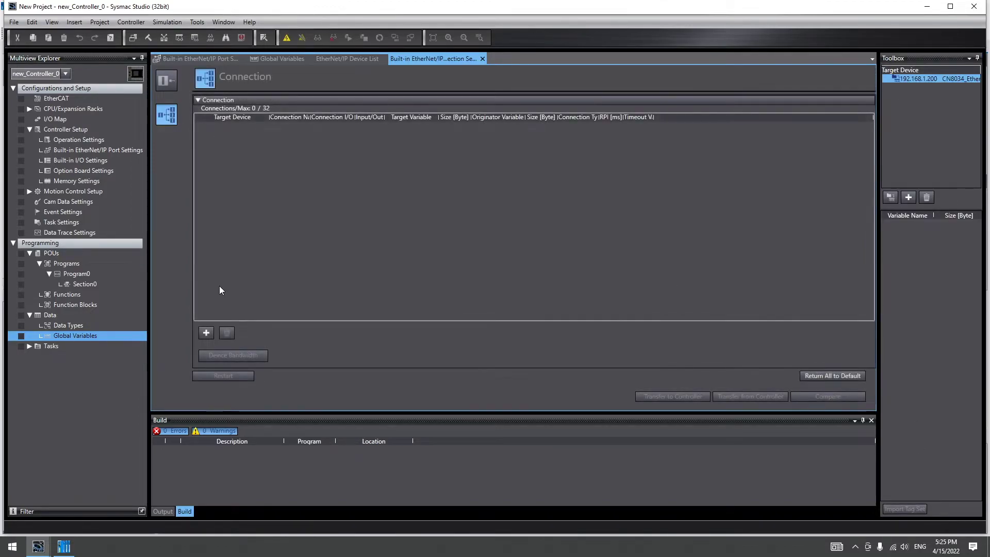
pyautogui.click(205, 333)
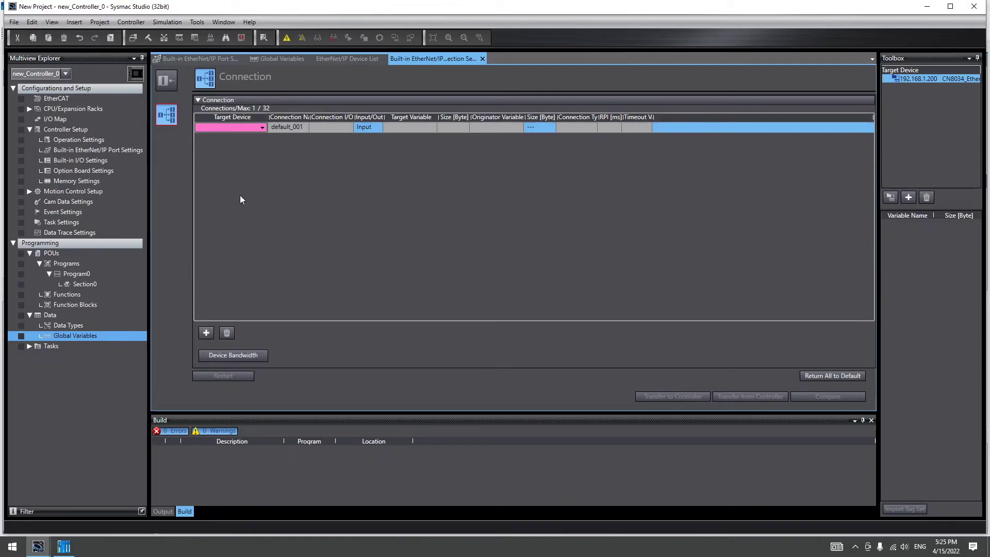
pyautogui.click(262, 130)
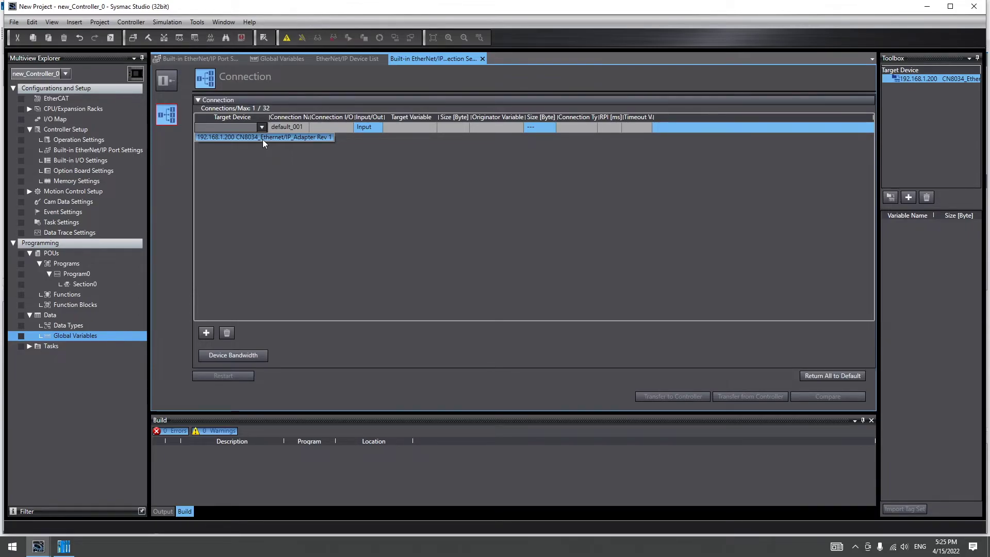
pyautogui.click(262, 137)
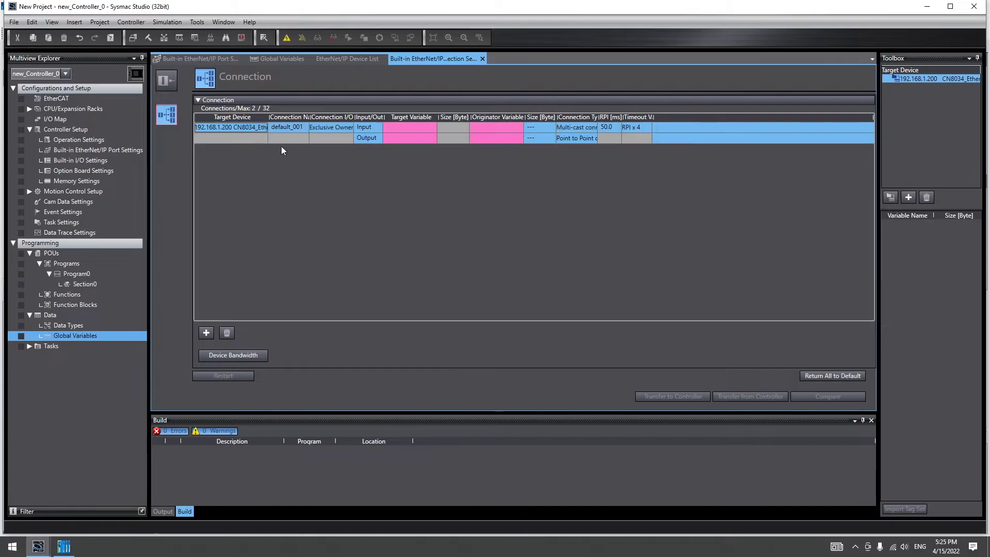
# Step: Set target variables 101 (input) and 100 (output), with sizes 19 and 10 bytes
pyautogui.click(420, 128)
pyautogui.write('101')
pyautogui.press('Return')
pyautogui.click(408, 139)
pyautogui.write('100')
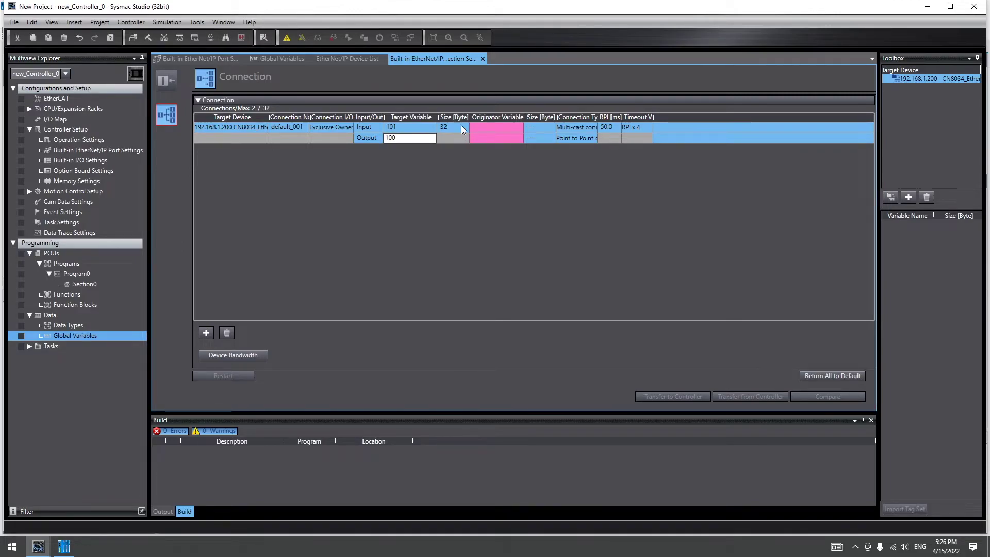
pyautogui.click(462, 128)
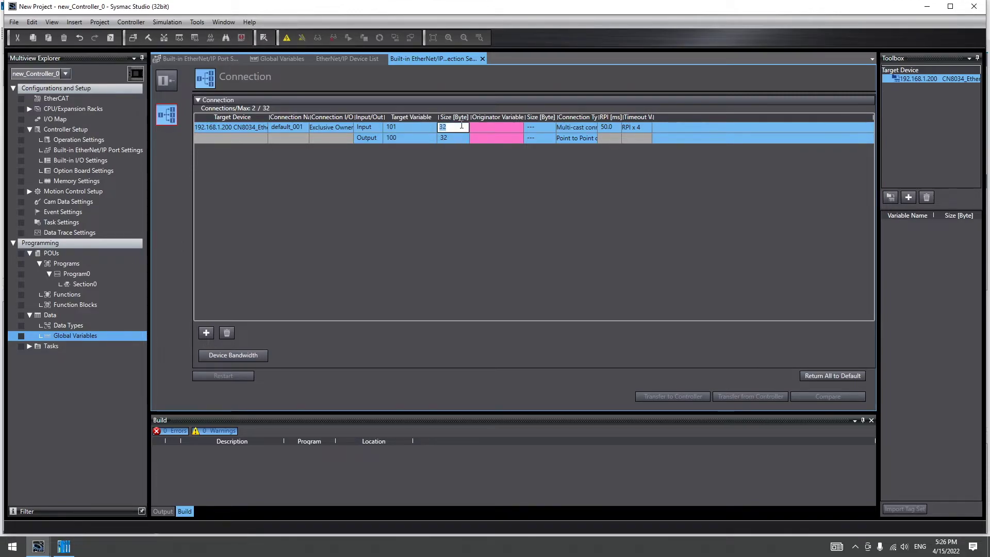
pyautogui.write('19')
pyautogui.click(456, 139)
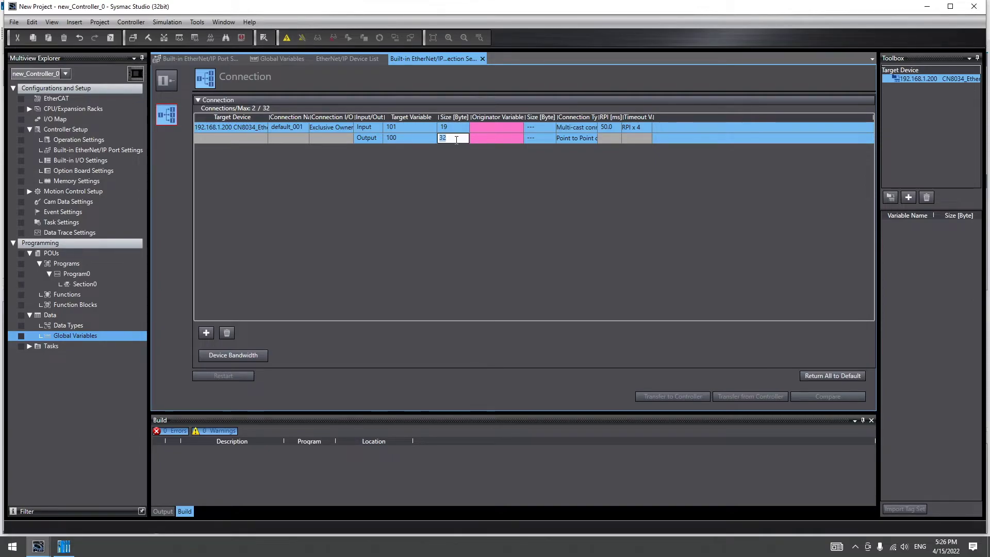
pyautogui.write('10')
pyautogui.click(518, 125)
# Step: Assign originator variables INPUT and OUTPUT, then go online with the controller
pyautogui.click(521, 126)
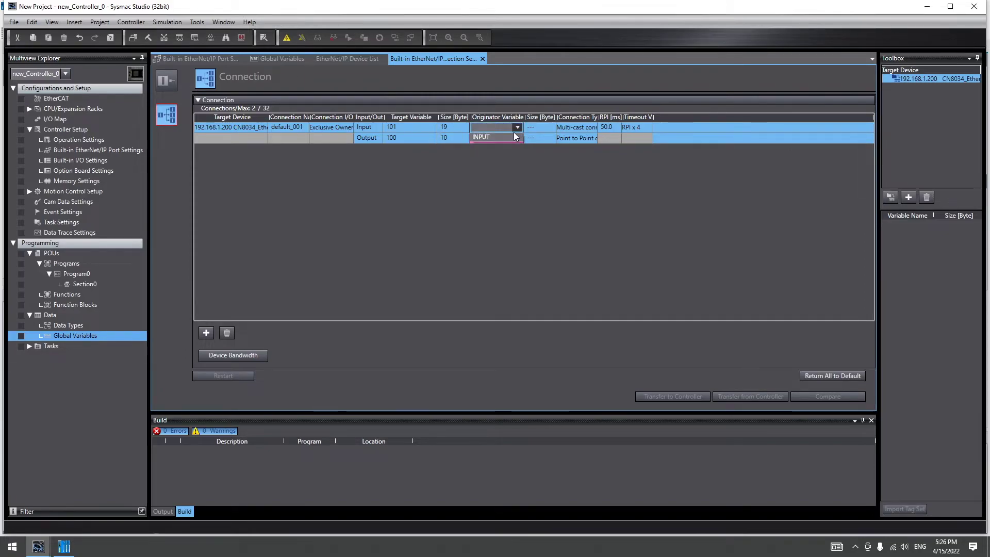
pyautogui.click(513, 137)
pyautogui.click(519, 138)
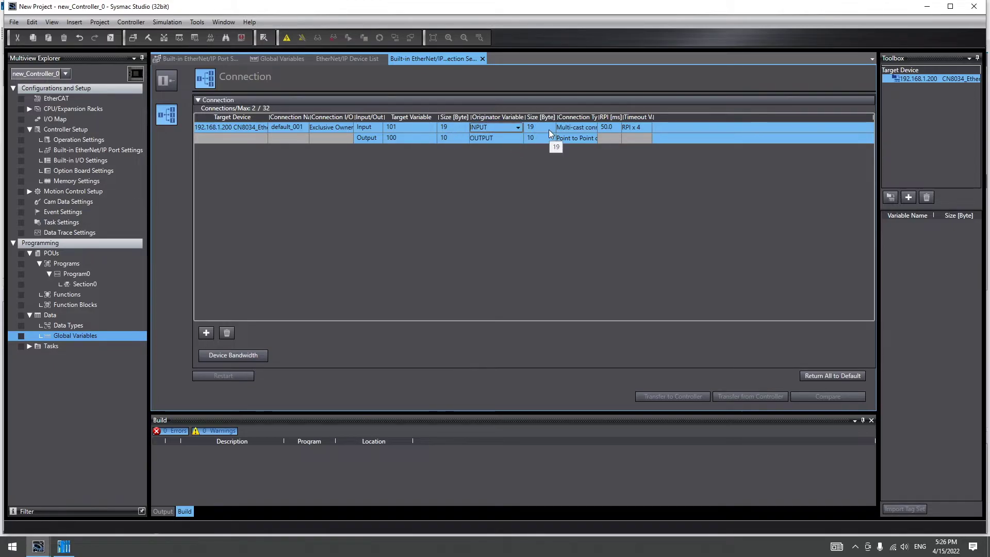
pyautogui.click(286, 42)
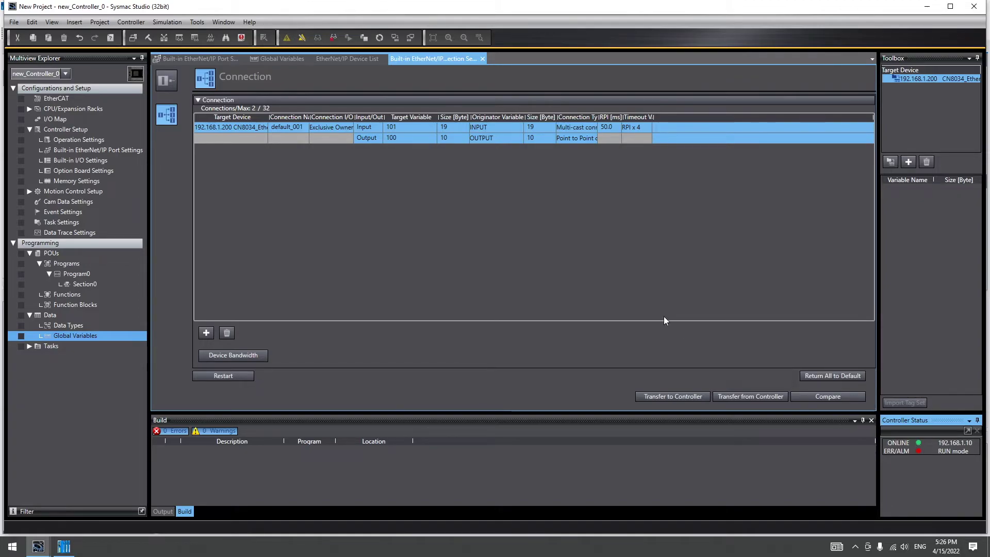
# Step: Open the Controller menu to reach Transfer > To Controller
pyautogui.click(126, 24)
pyautogui.moveTo(136, 96)
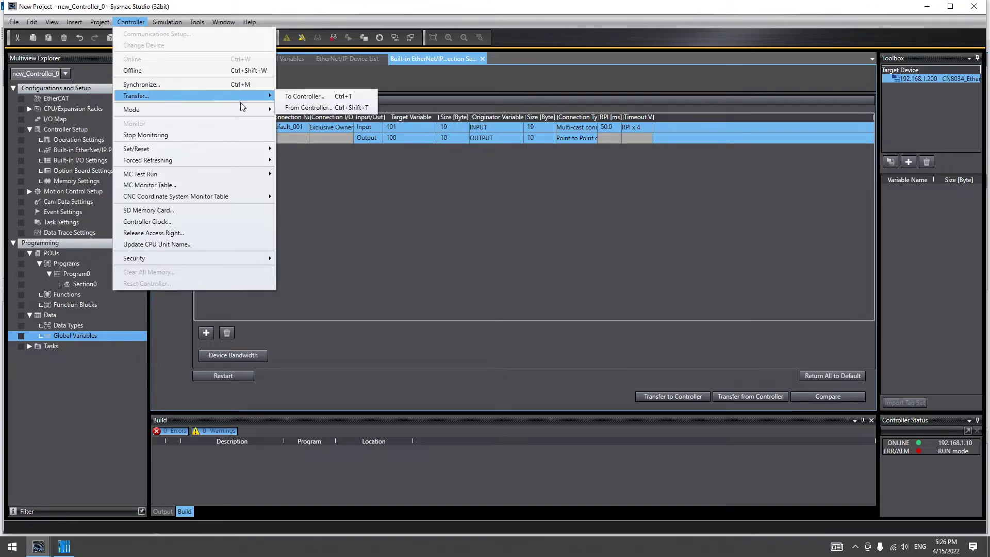
# Step: Transfer the project to the controller, accepting the stop and the restart in RUN mode
pyautogui.click(313, 97)
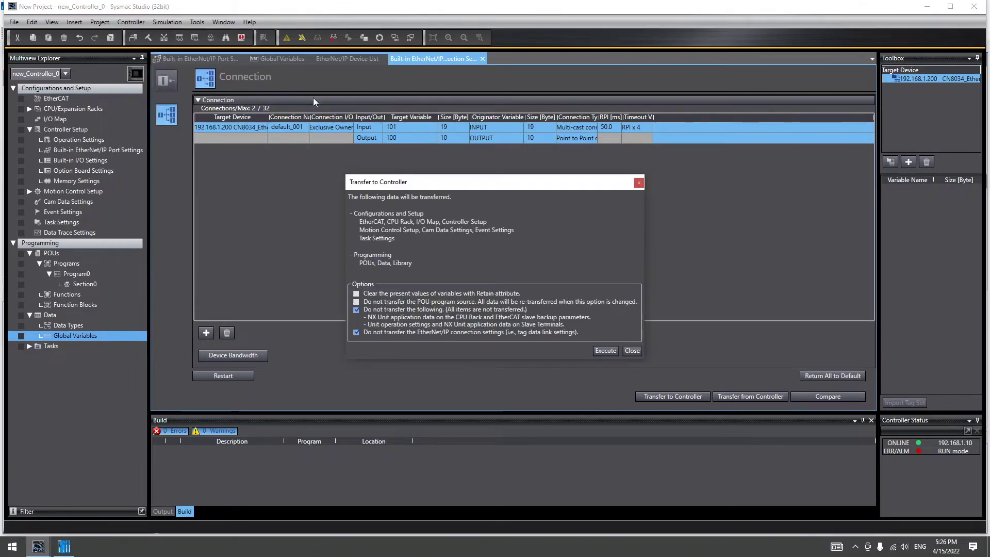
pyautogui.click(606, 351)
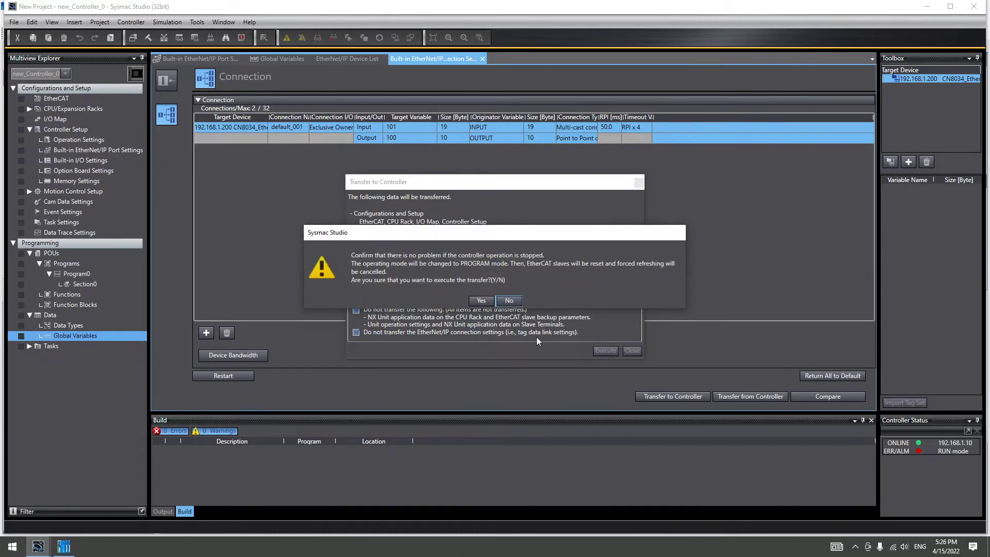
pyautogui.click(482, 301)
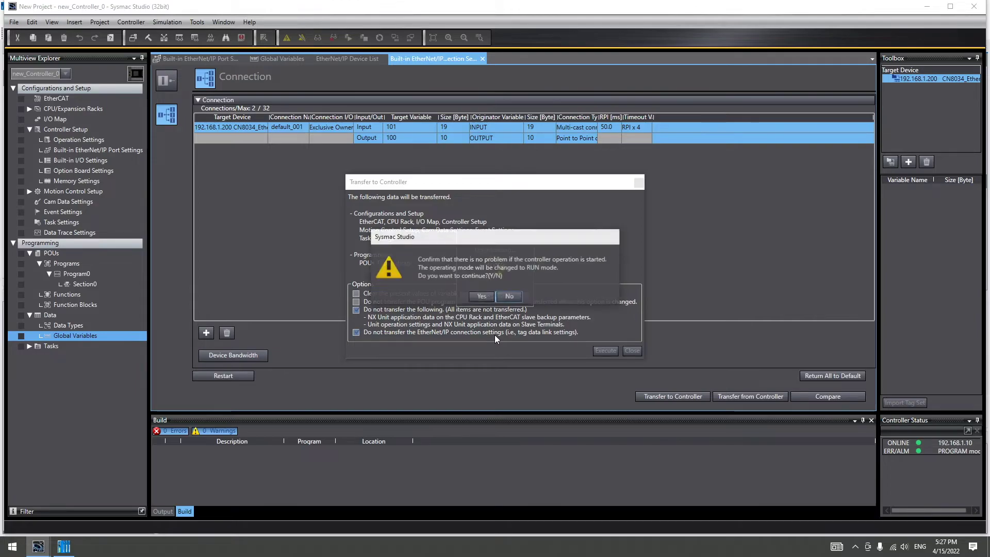
pyautogui.click(480, 296)
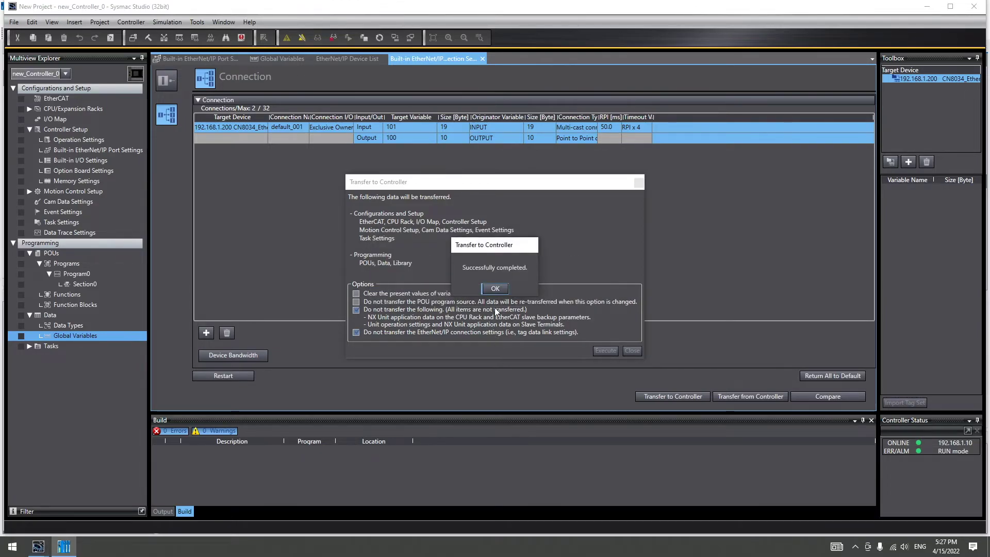
pyautogui.click(496, 288)
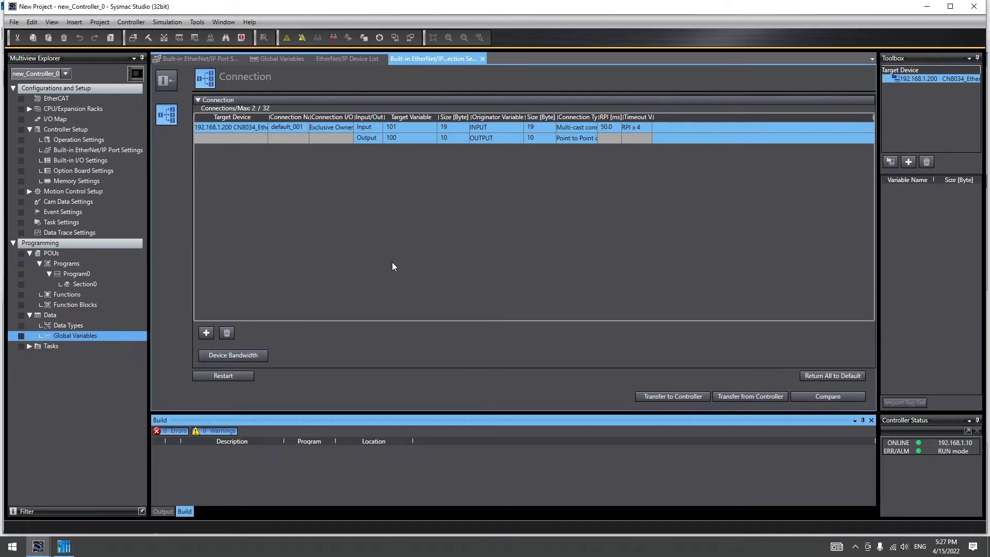
# Step: Show the Watch Tab Page and add OUTPUT[0] as the first watched variable
pyautogui.click(54, 24)
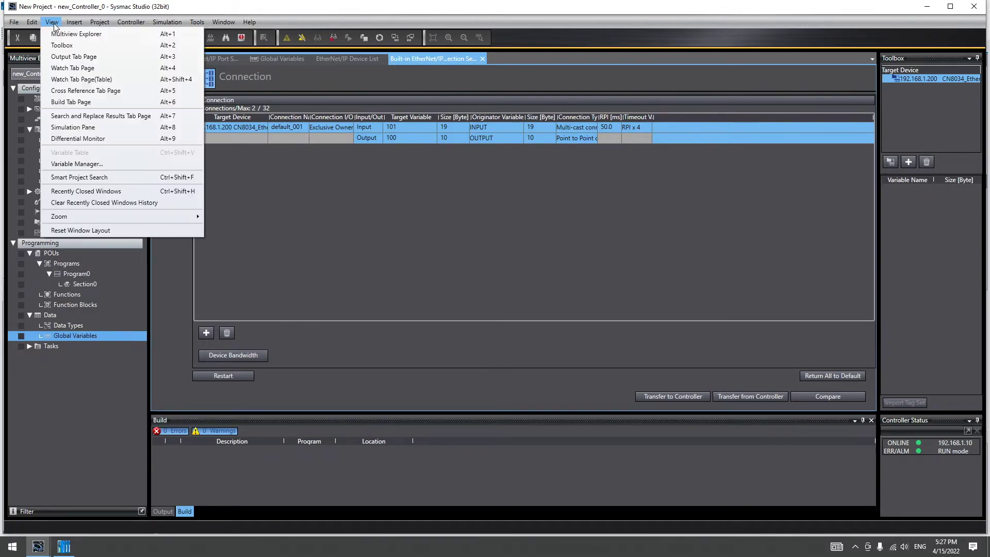
pyautogui.click(87, 72)
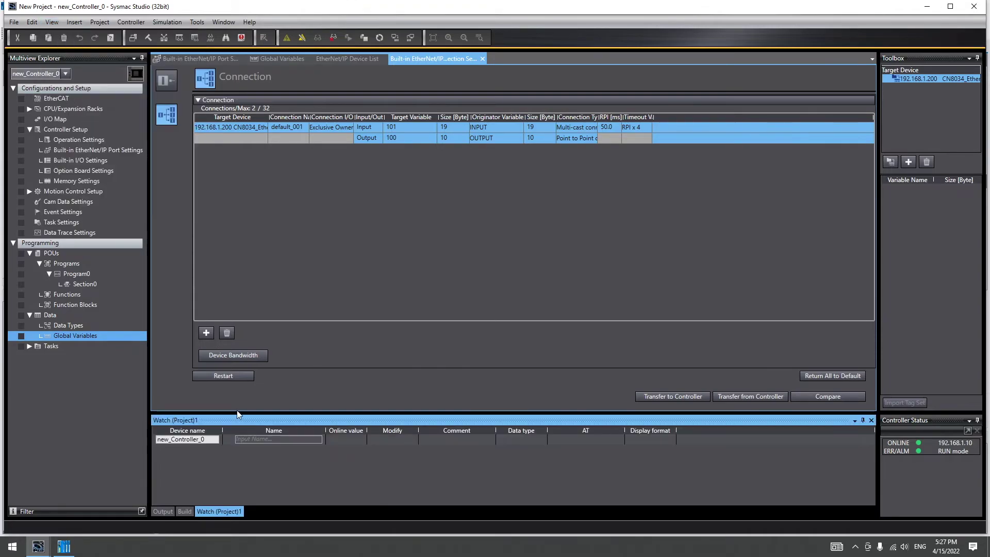
pyautogui.click(262, 439)
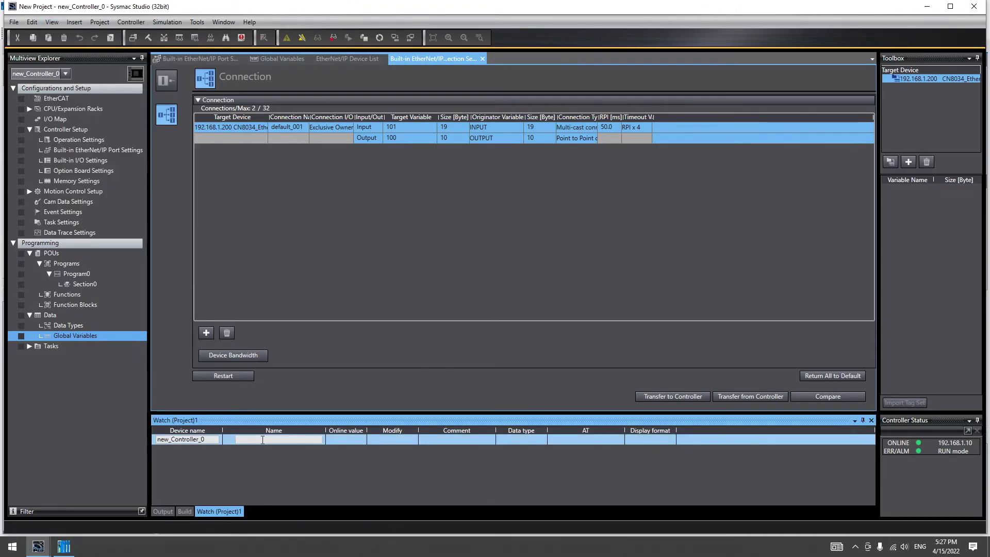
pyautogui.write('OUT')
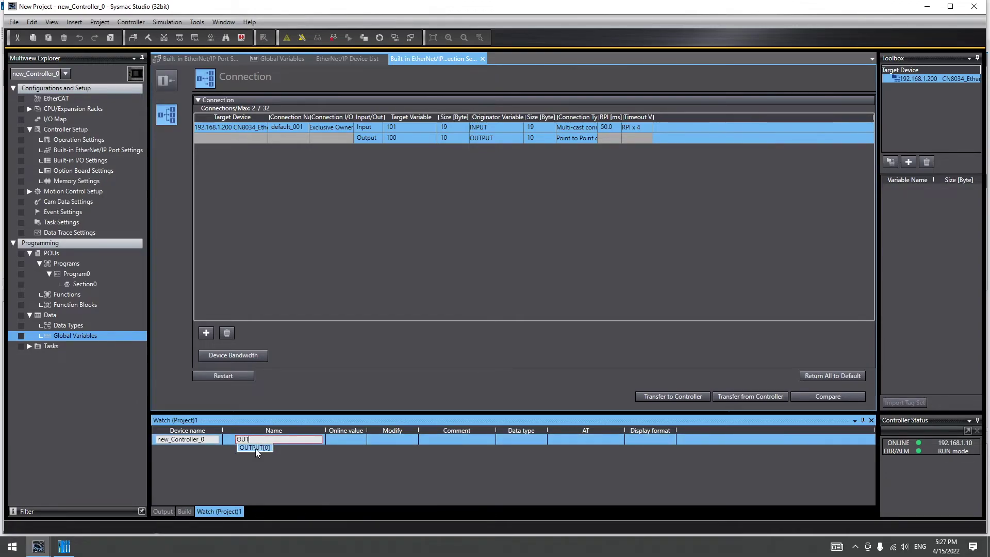
pyautogui.click(255, 450)
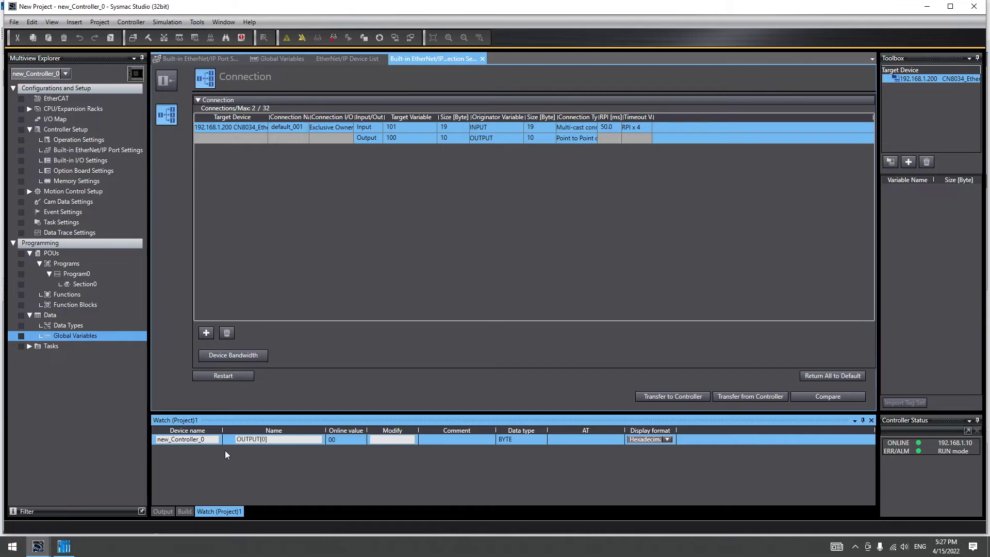
# Step: Add OUTPUT[1] as the second watch row
pyautogui.rightClick(169, 453)
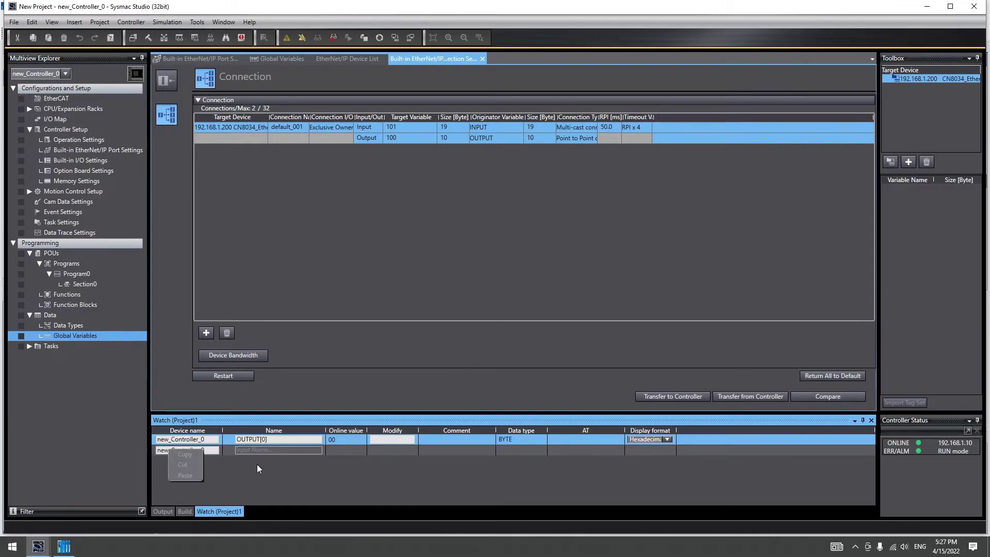
pyautogui.click(259, 468)
pyautogui.rightClick(180, 465)
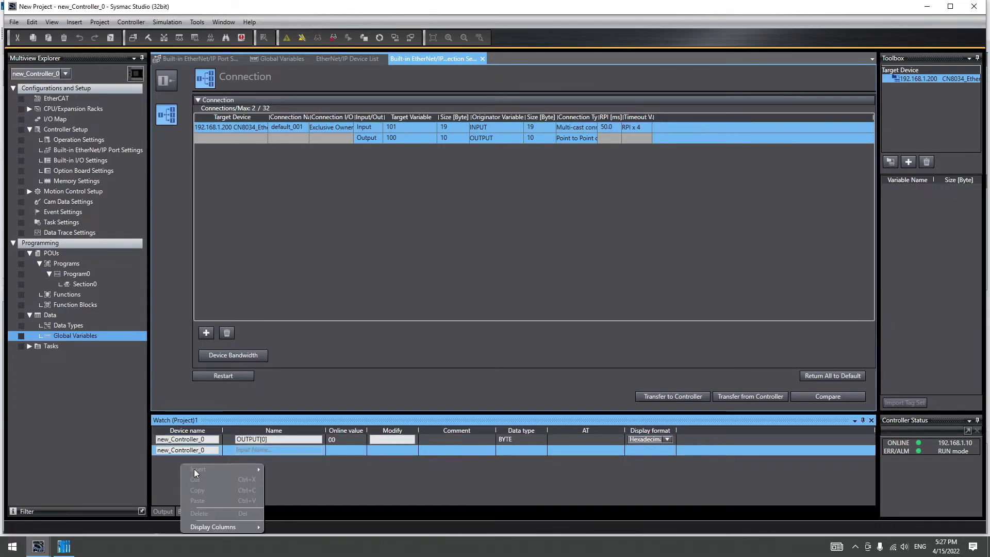
pyautogui.click(224, 442)
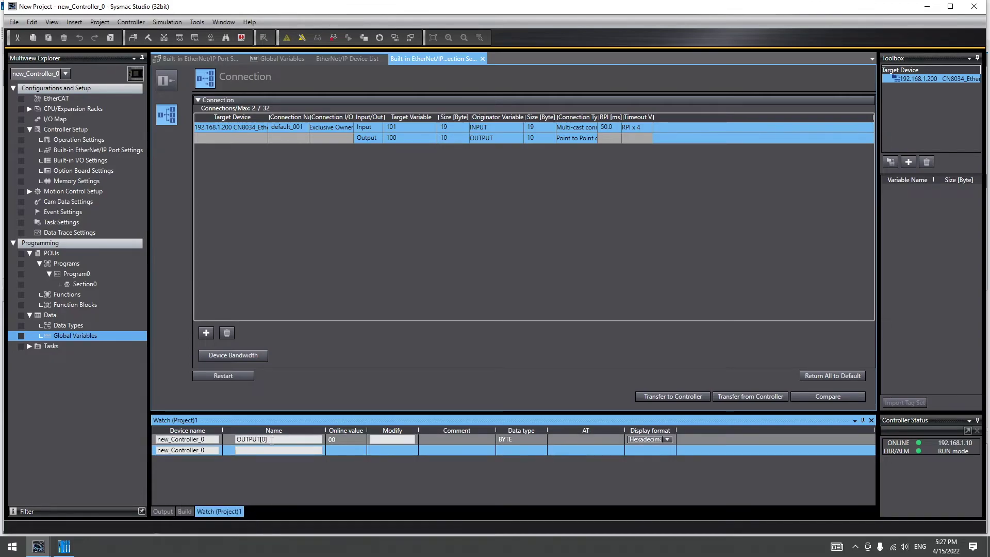
pyautogui.click(260, 450)
pyautogui.write('OUTPUT[0]')
pyautogui.press('BackSpace')
pyautogui.press('BackSpace')
pyautogui.write('1]')
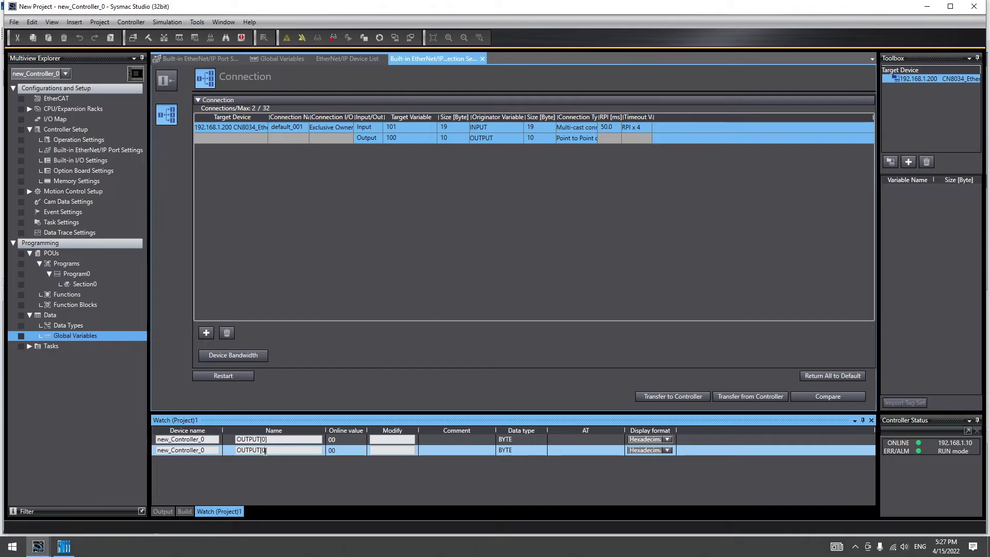
pyautogui.press('Return')
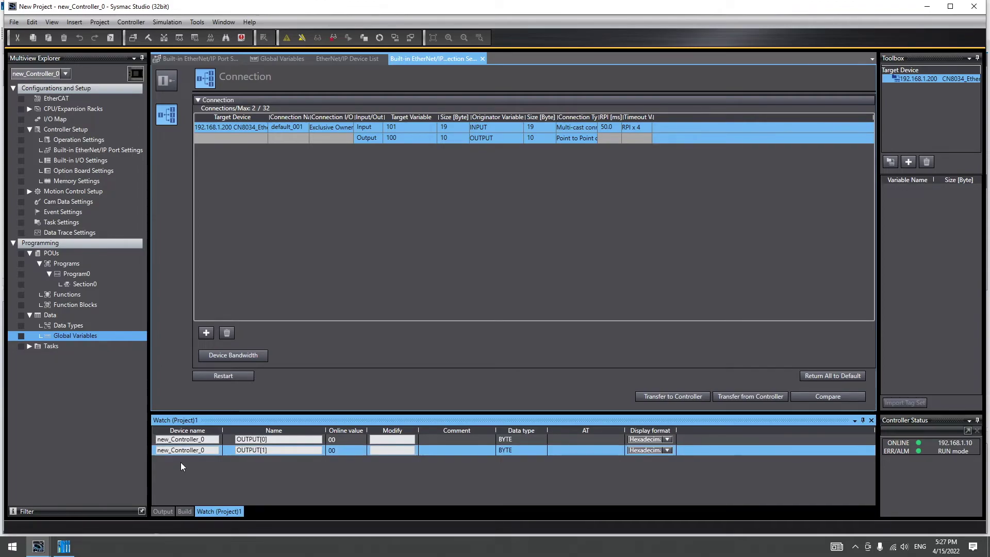
# Step: Add OUTPUT[2] and OUTPUT[3] as the third and fourth watch rows
pyautogui.rightClick(180, 463)
pyautogui.click(271, 461)
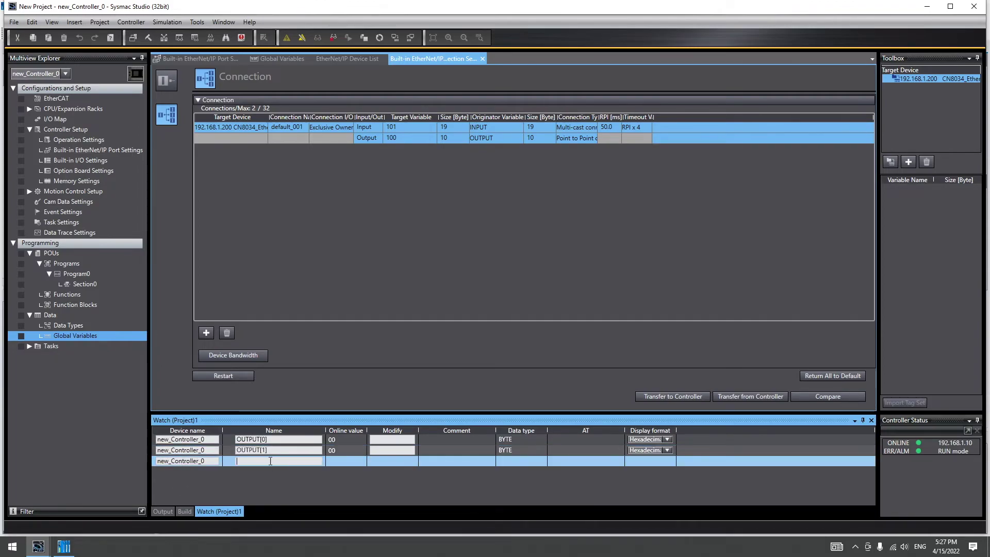
pyautogui.write('OUTPUT[0]')
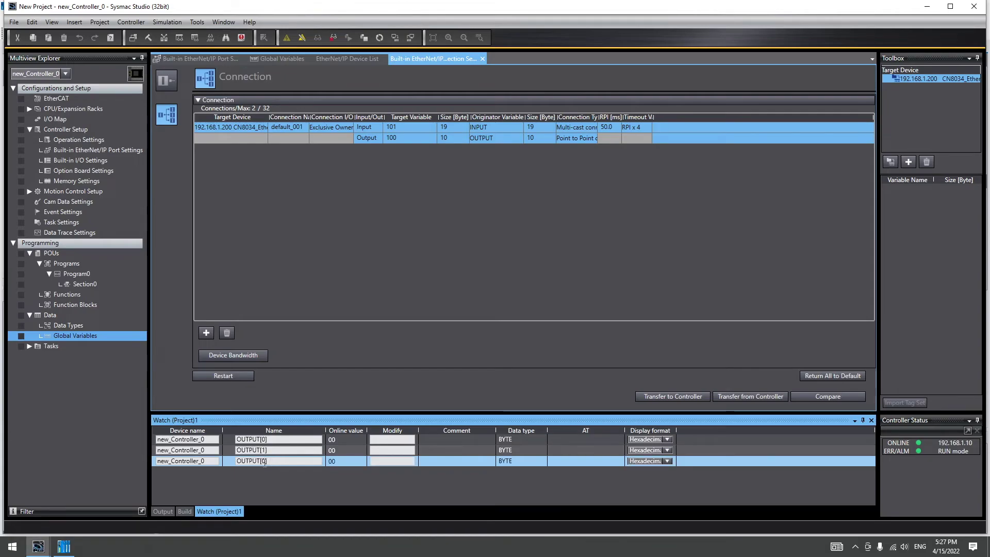
pyautogui.press('BackSpace')
pyautogui.write('2')
pyautogui.press('Return')
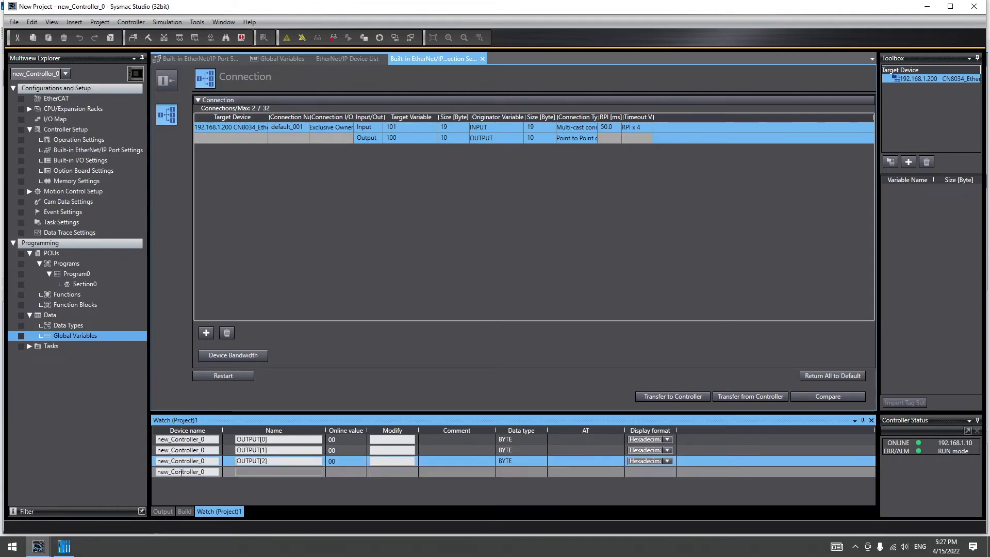
pyautogui.rightClick(189, 474)
pyautogui.click(260, 474)
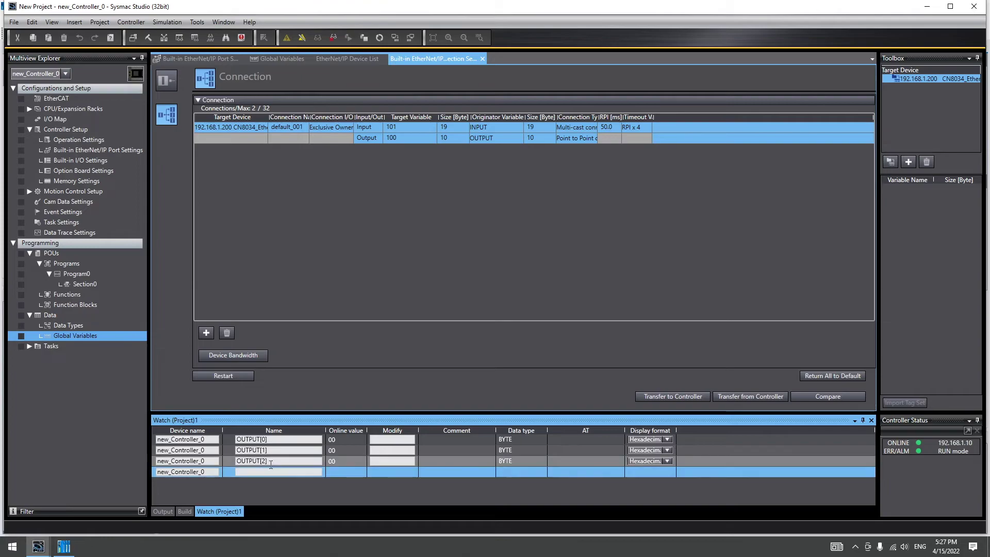
pyautogui.write('OUTPUT[0]')
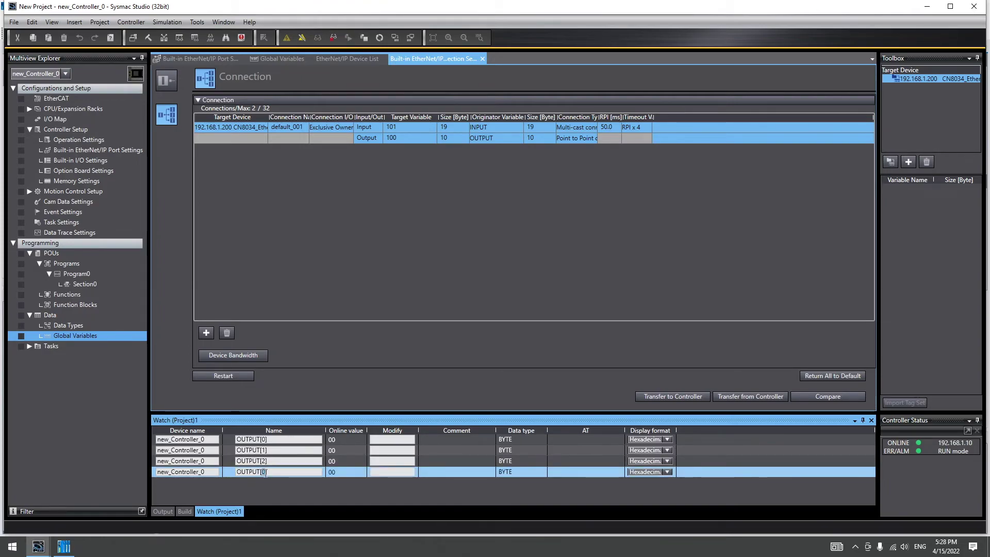
pyautogui.press('BackSpace')
pyautogui.write('3')
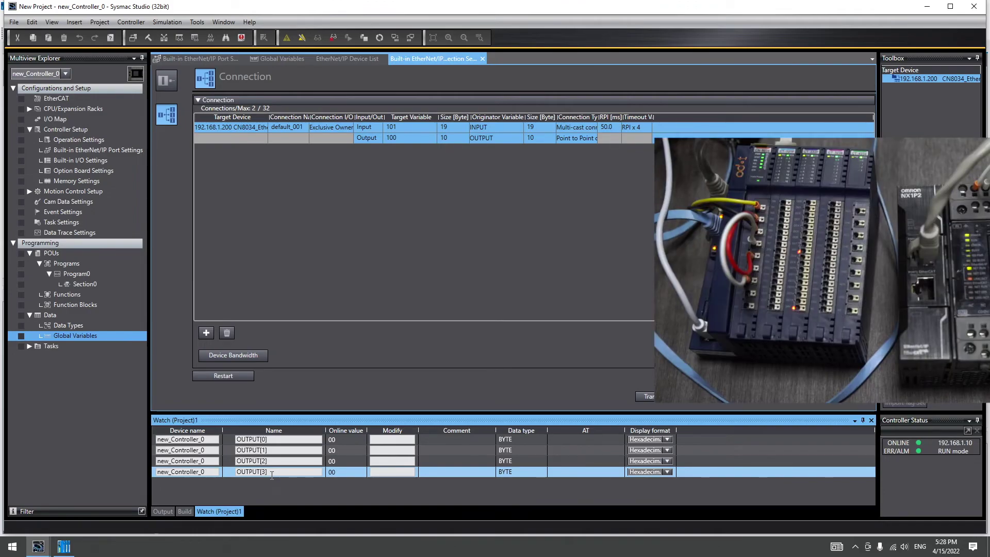
# Step: Write FF to OUTPUT[0] and OUTPUT[1]
pyautogui.click(395, 442)
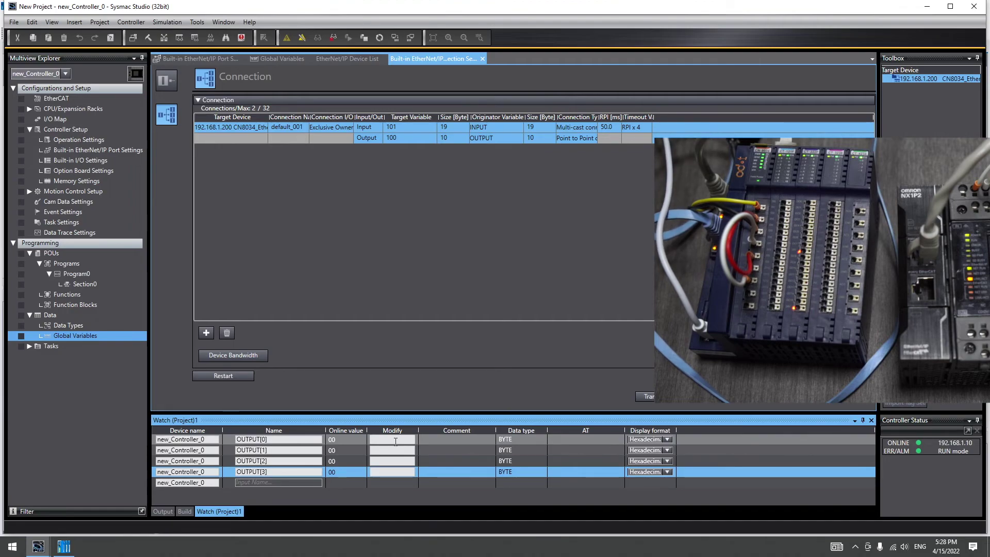
pyautogui.write('FF')
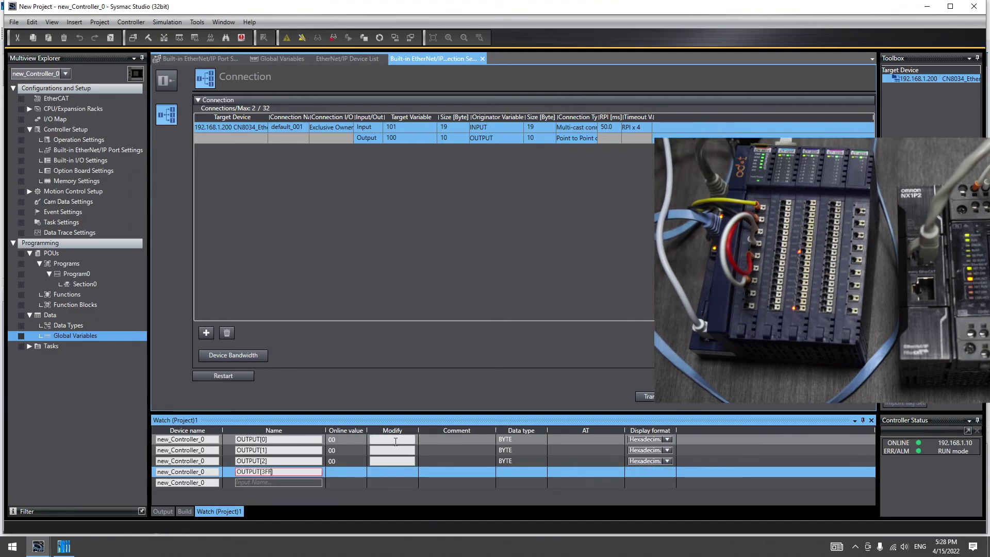
pyautogui.press('Escape')
pyautogui.click(395, 440)
pyautogui.write('FF')
pyautogui.press('Return')
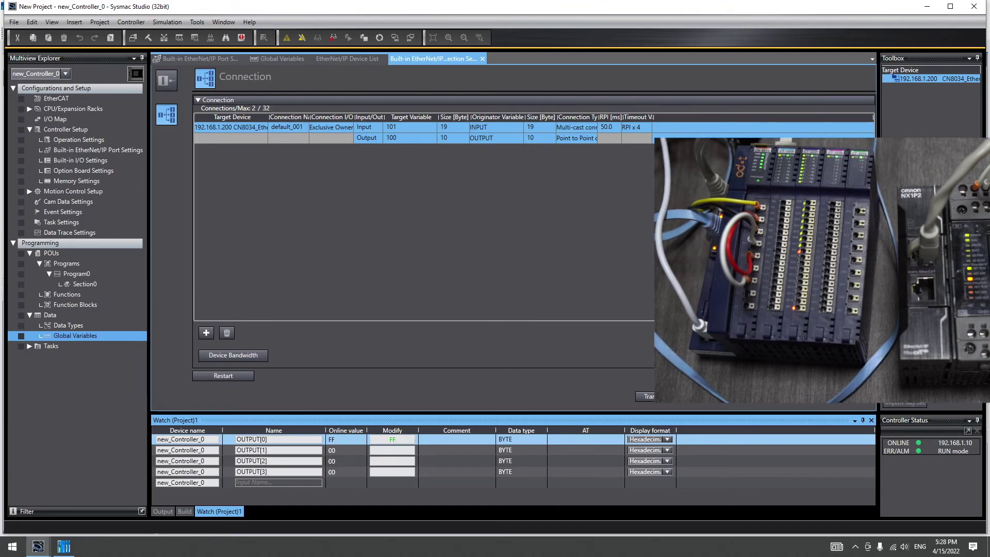
pyautogui.click(393, 450)
pyautogui.write('FF')
pyautogui.press('Return')
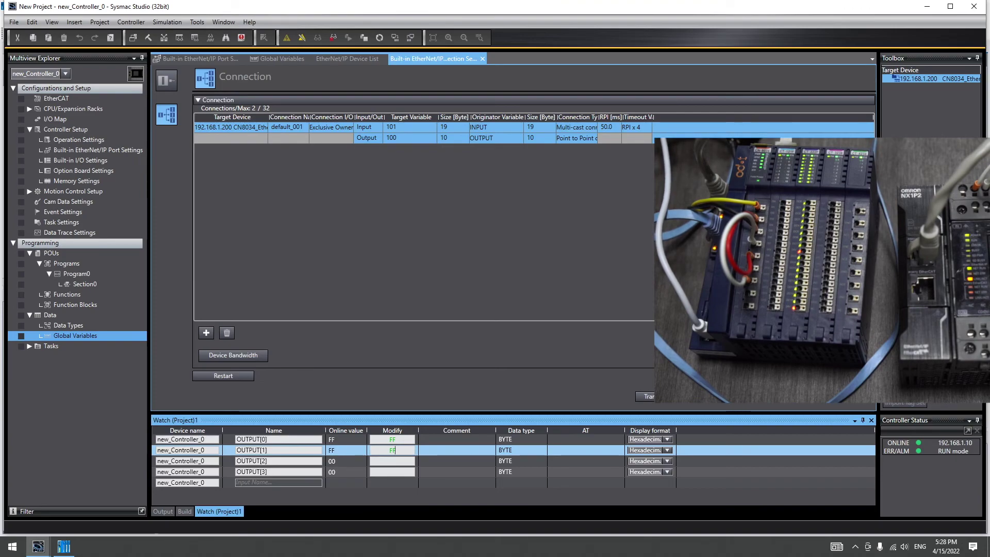
# Step: Write FF to OUTPUT[2] and OUTPUT[3]
pyautogui.click(391, 462)
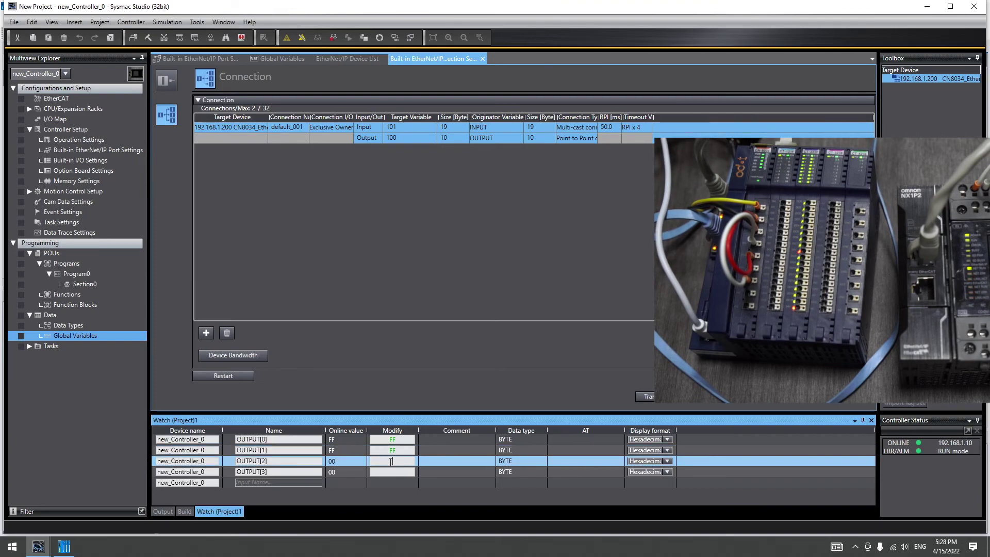
pyautogui.write('FF')
pyautogui.click(392, 473)
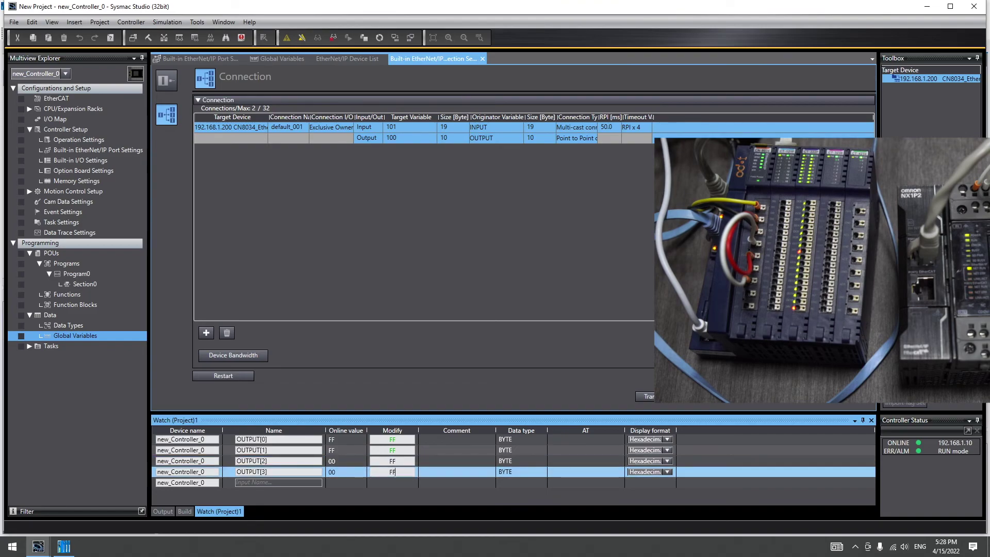
pyautogui.click(400, 461)
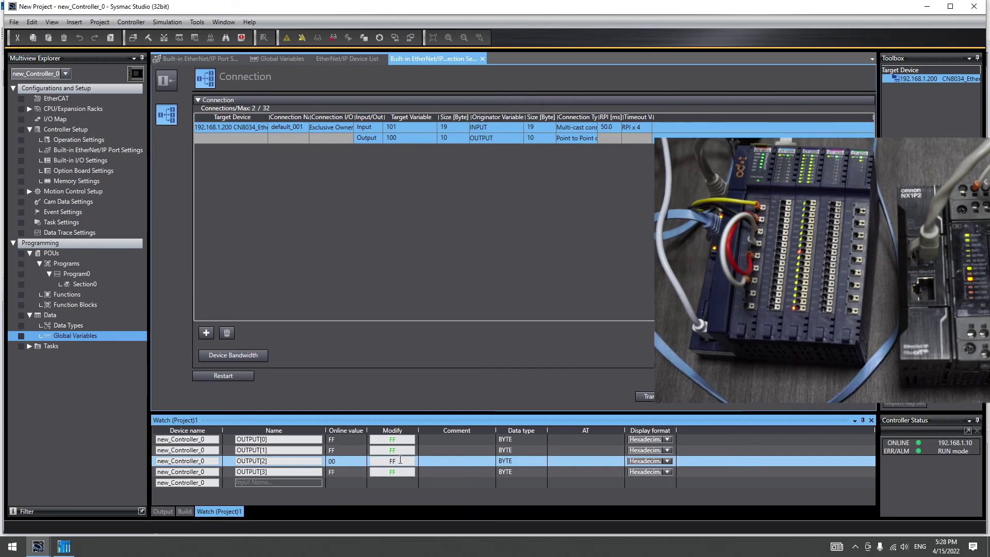
pyautogui.press('Return')
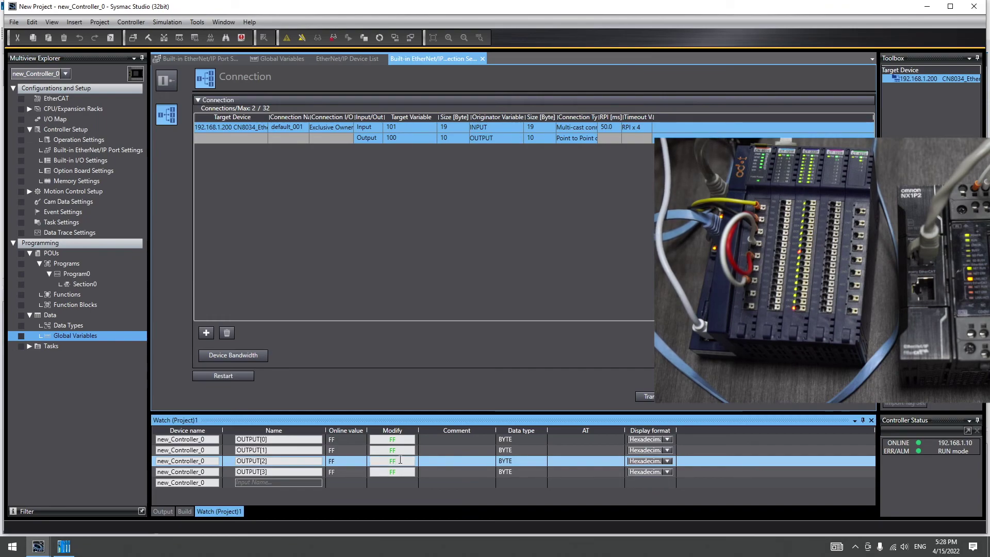